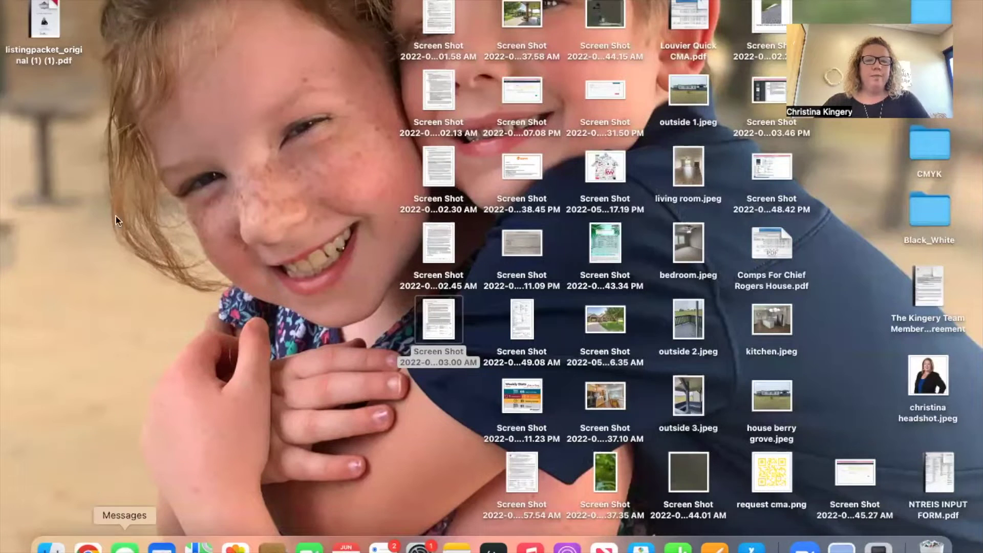
Bring the Chrome window showing the Canva home page to the front.
click(88, 547)
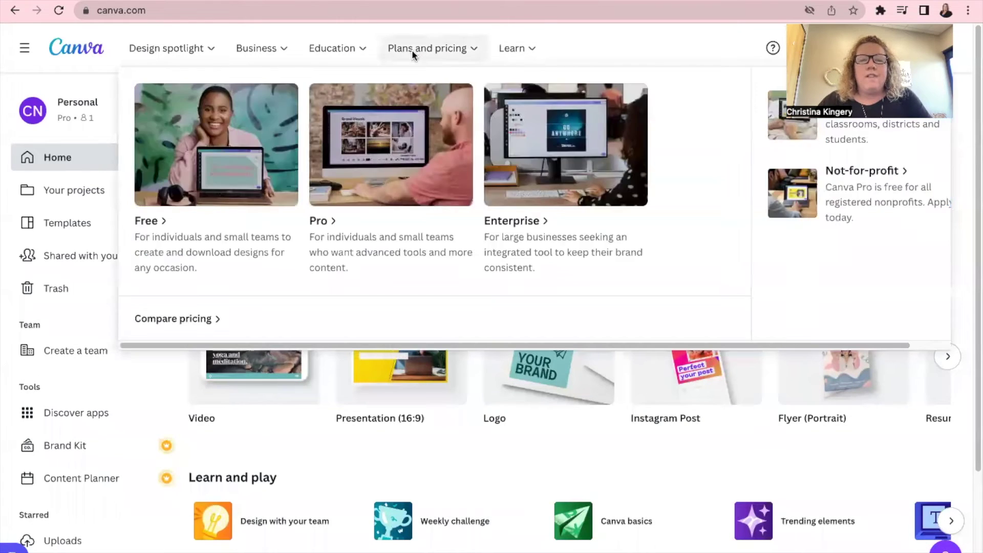
Look over Canva's top navigation menus, then open the home-page template search panel.
mouse_move(313, 47)
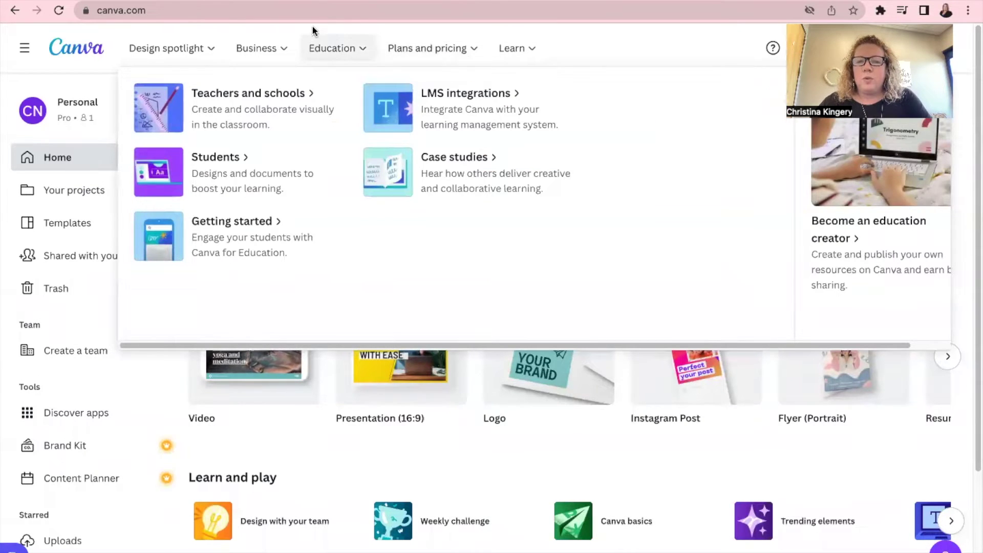
mouse_move(290, 30)
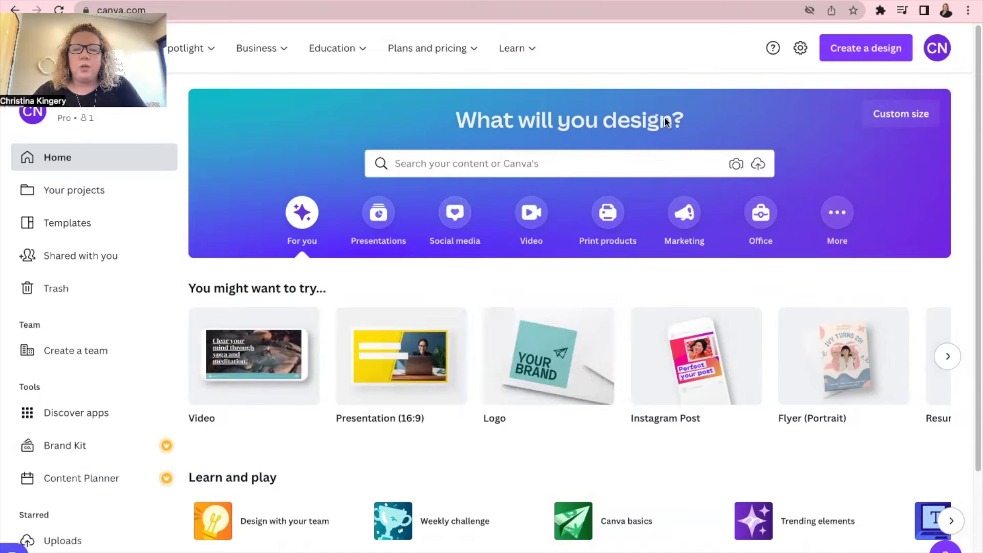
click(518, 159)
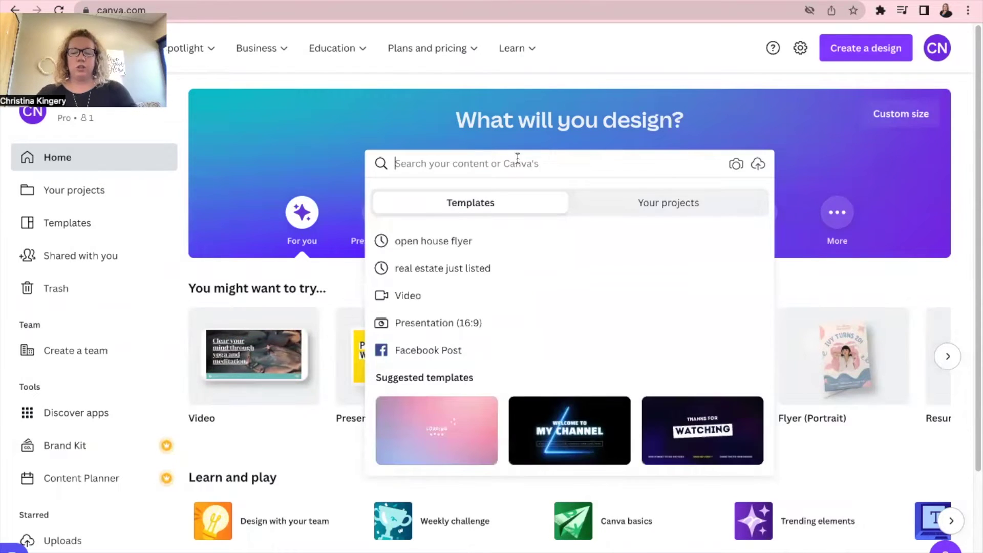
Search Canva templates for 'email signature'.
text(email signatur)
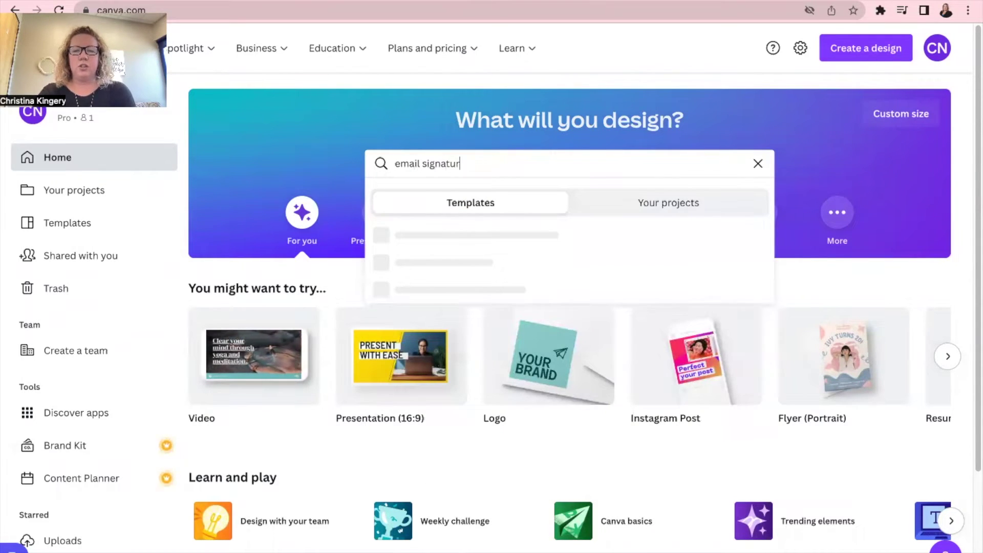
text(e)
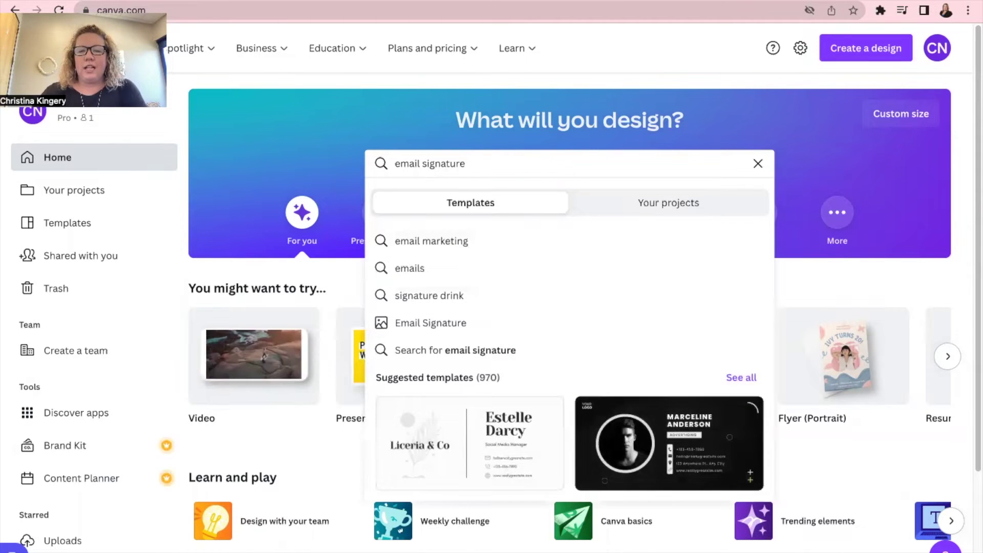
key(Return)
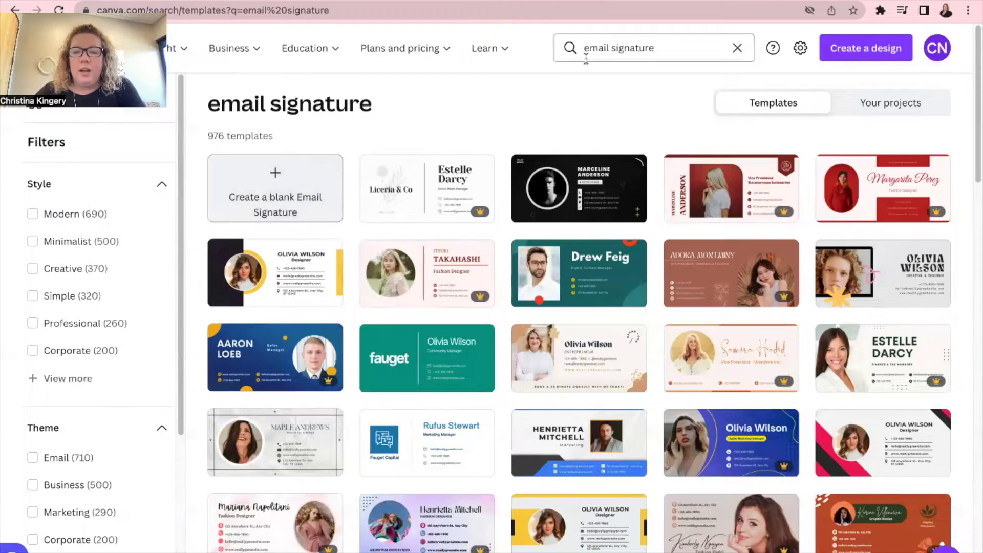
scroll(634, 402, down, 6)
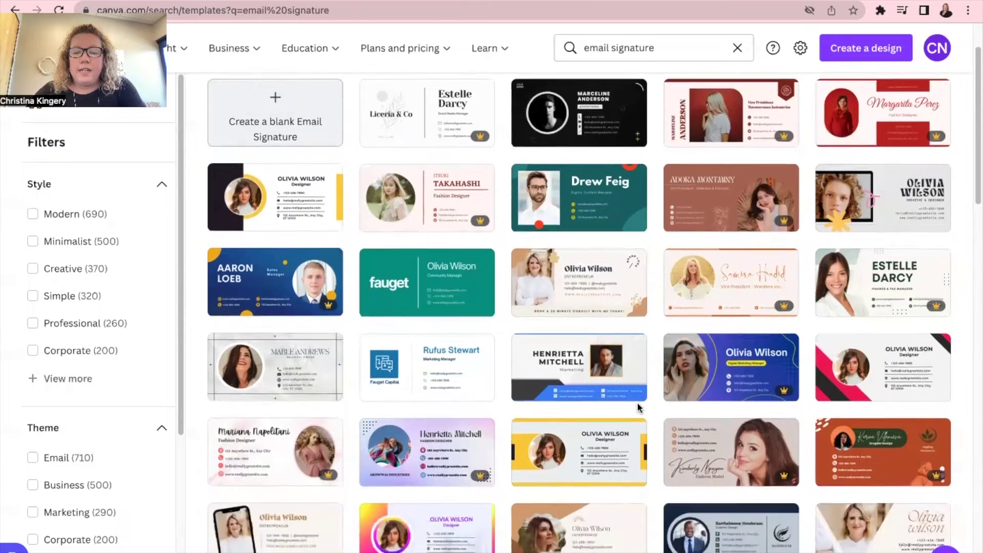
scroll(637, 408, down, 3)
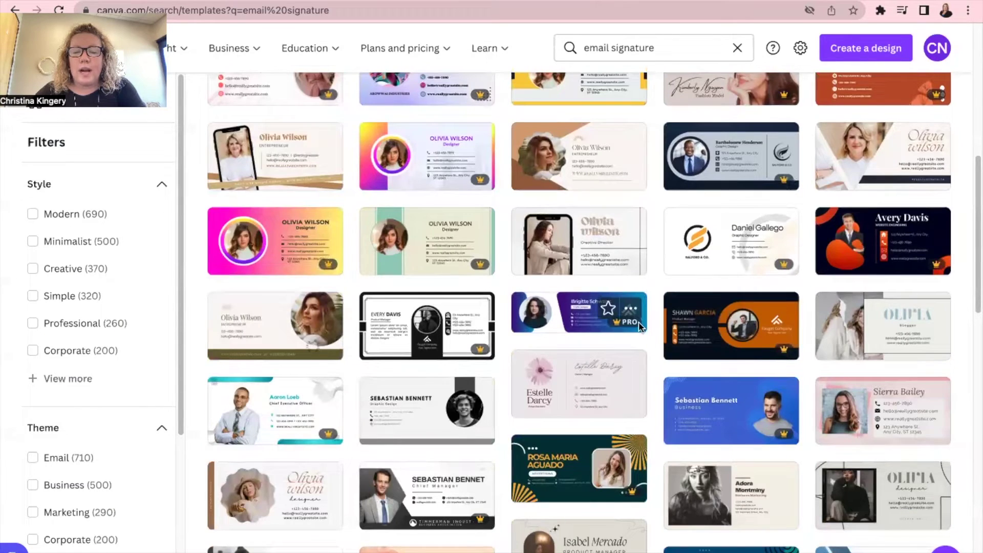
mouse_move(629, 324)
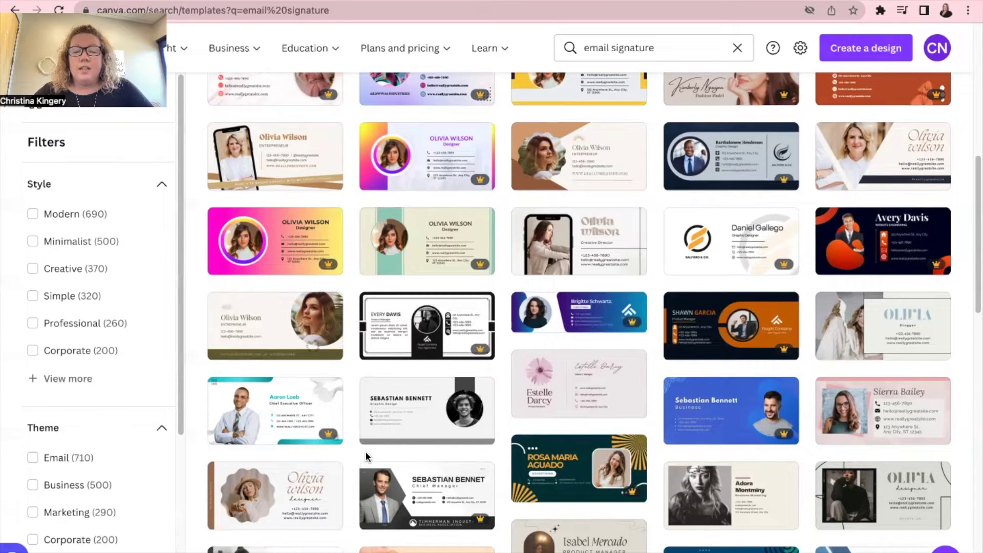
Open the Pink Professional Blogger Email Signature template and type the user's full name over the sample name.
click(860, 423)
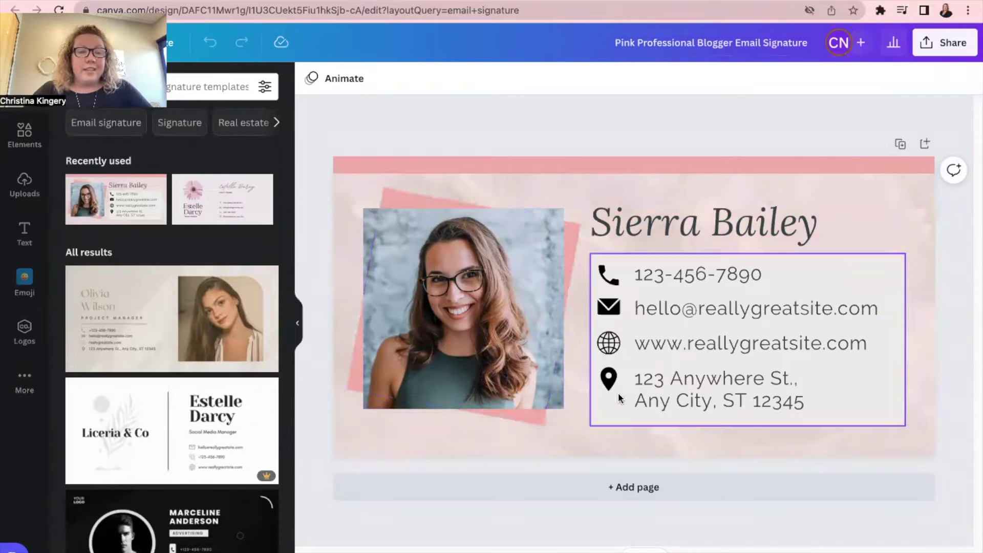
double_click(650, 237)
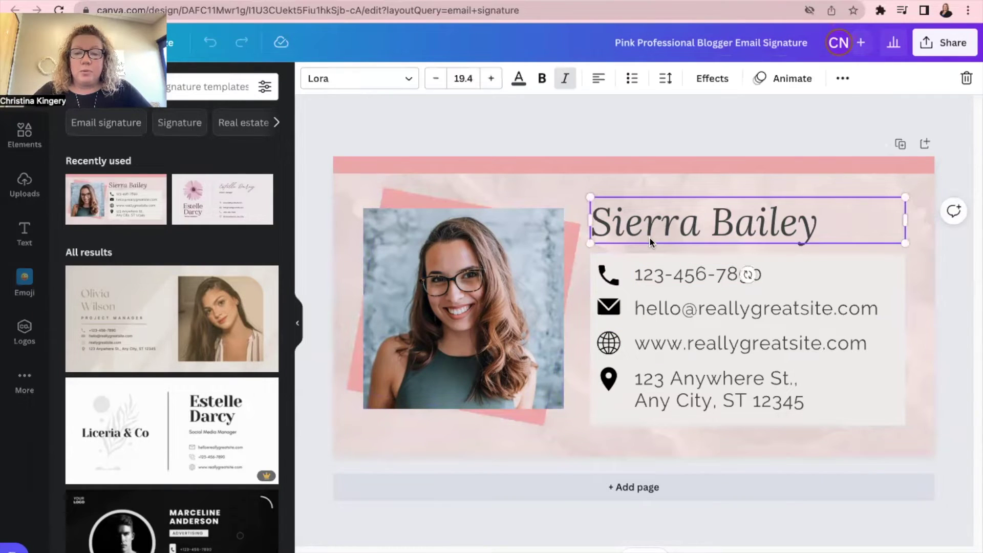
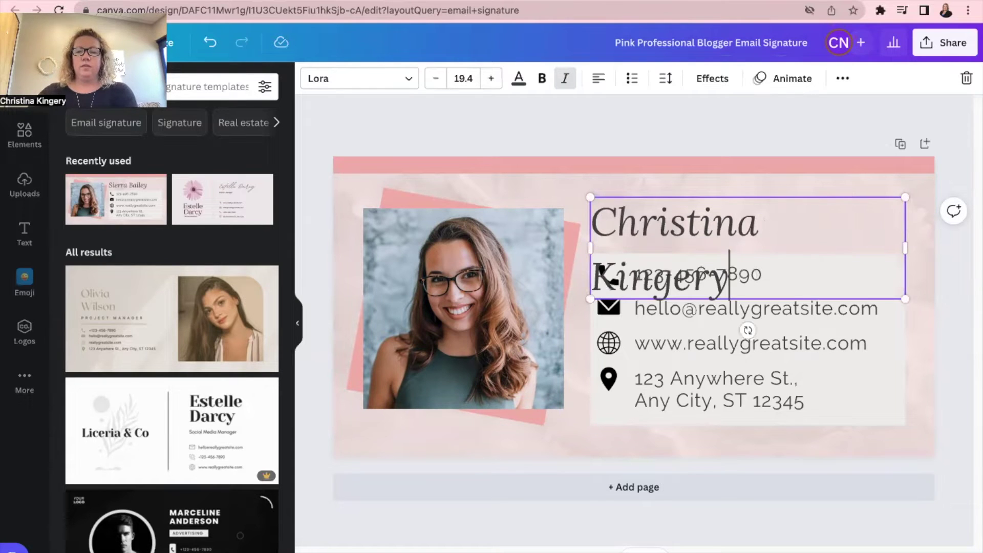
click(681, 226)
Widen the name box so the full name fits on one line, and nudge it up slightly.
click(682, 229)
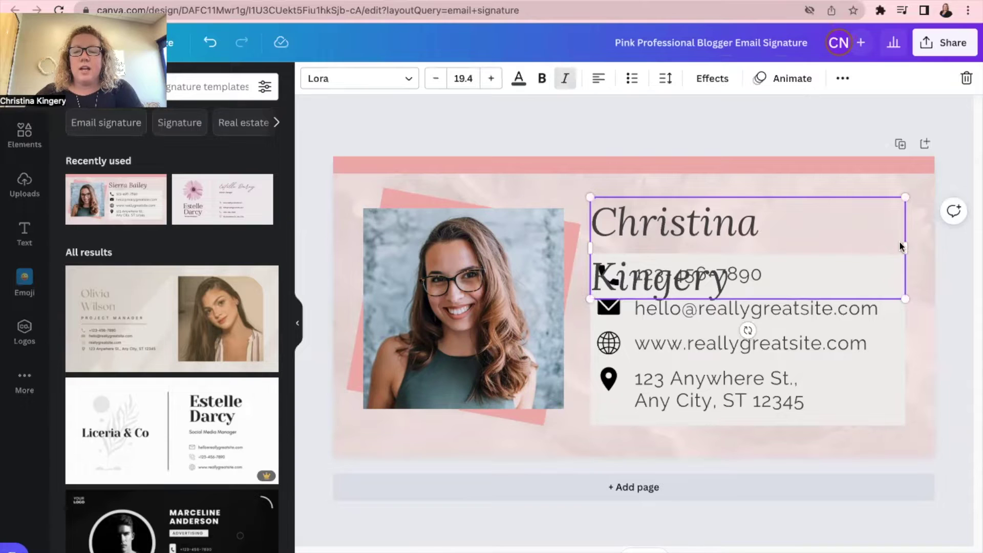
drag(907, 245, 927, 246)
click(785, 158)
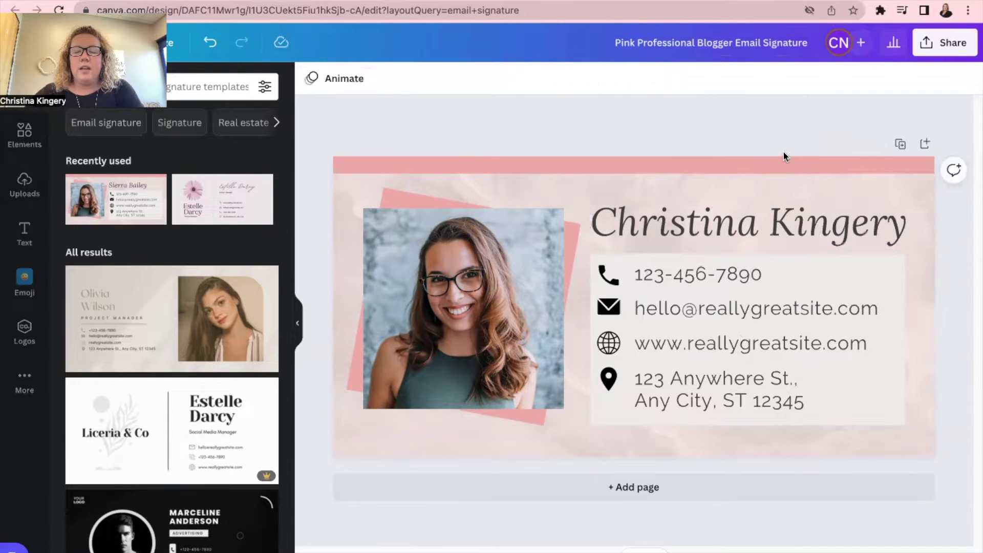
click(751, 224)
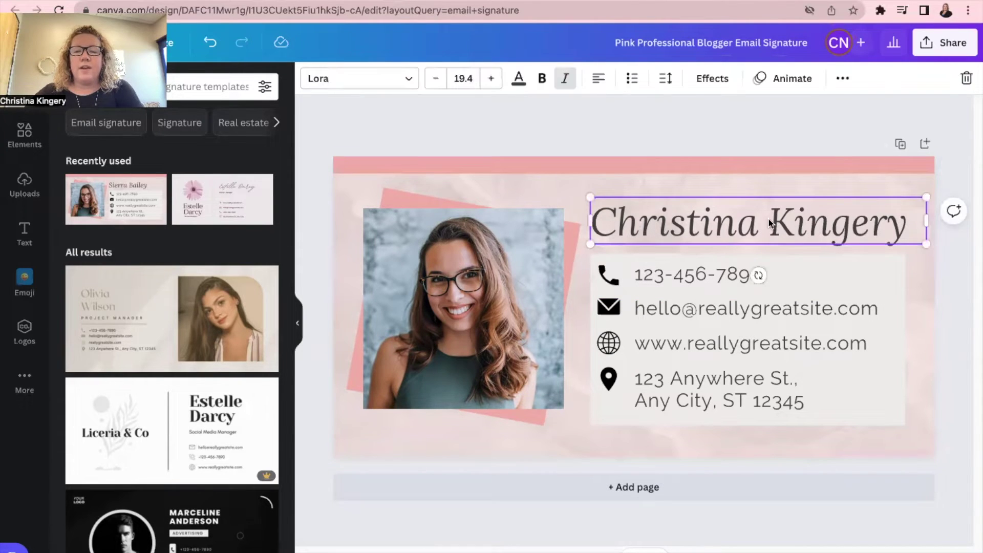
drag(762, 223, 760, 204)
click(736, 160)
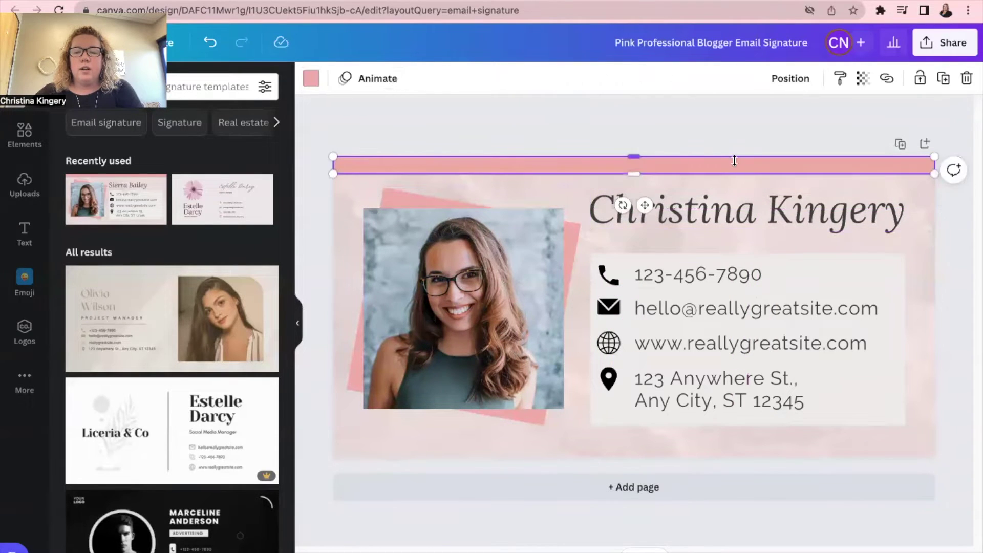
click(718, 274)
click(714, 276)
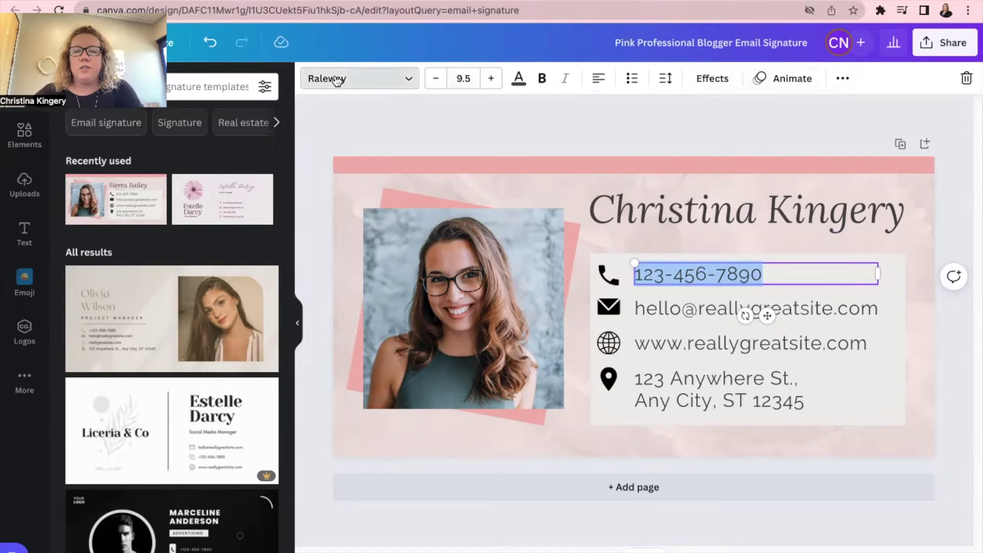
click(368, 79)
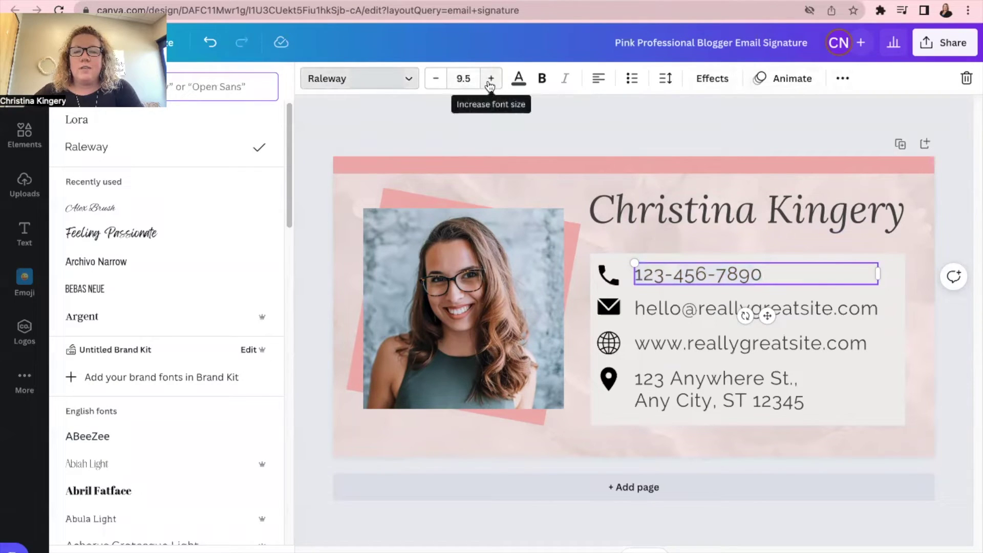
click(518, 79)
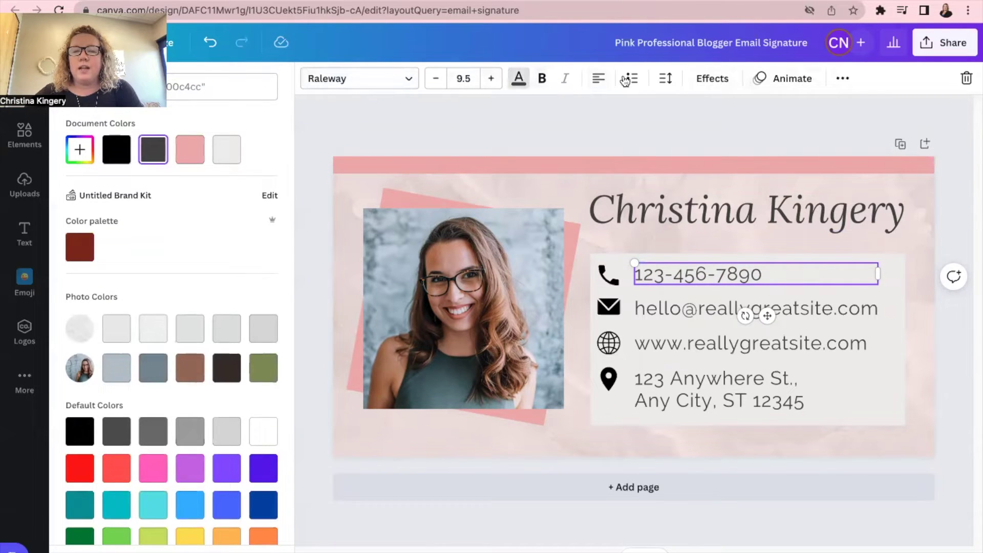
click(598, 80)
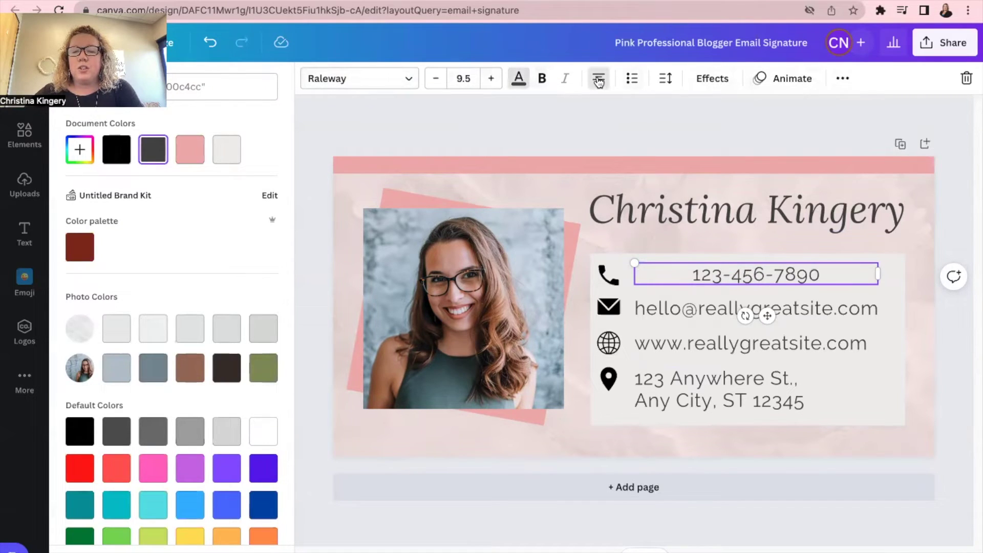
click(598, 80)
click(597, 80)
click(598, 80)
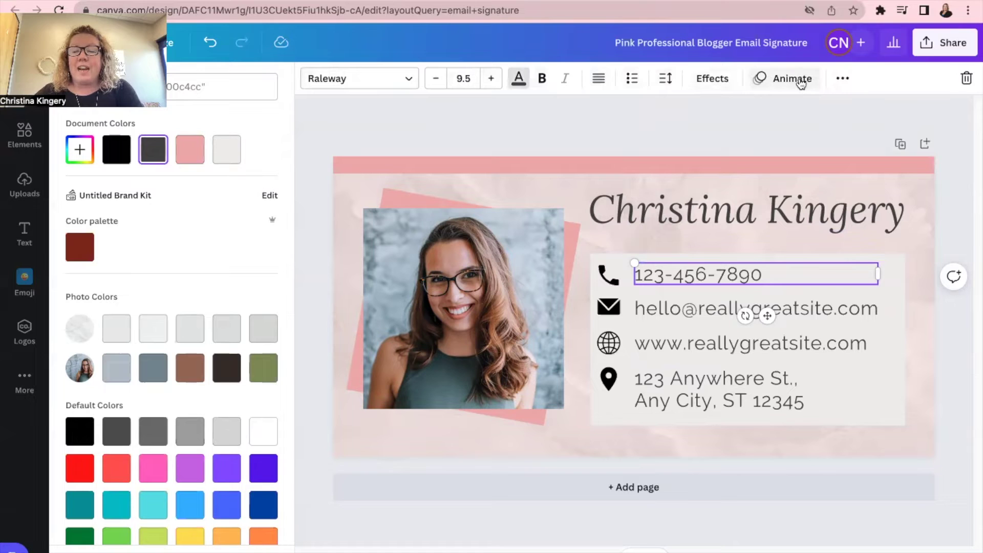
click(727, 128)
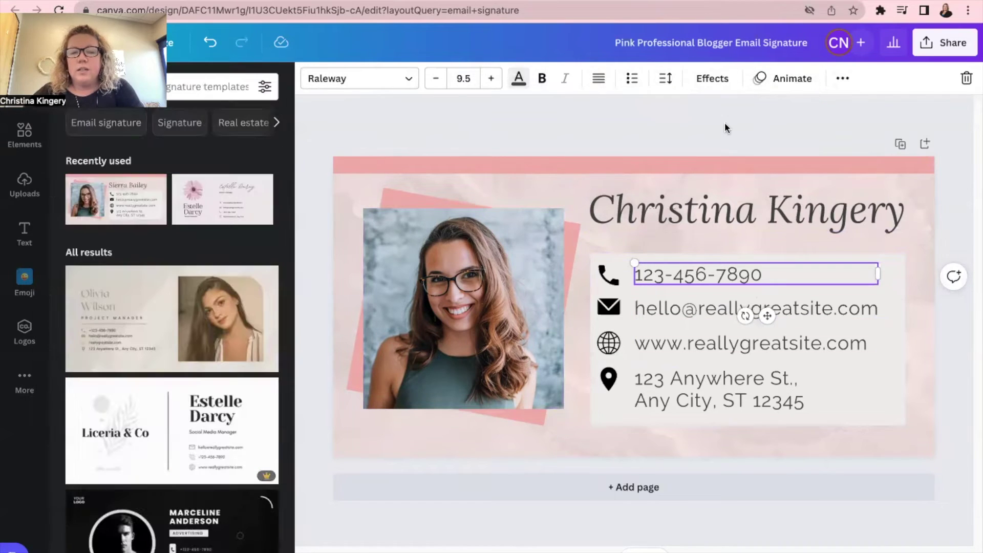
Select the sample headshot and find her photo in Uploads, cancelling a new file upload.
click(479, 283)
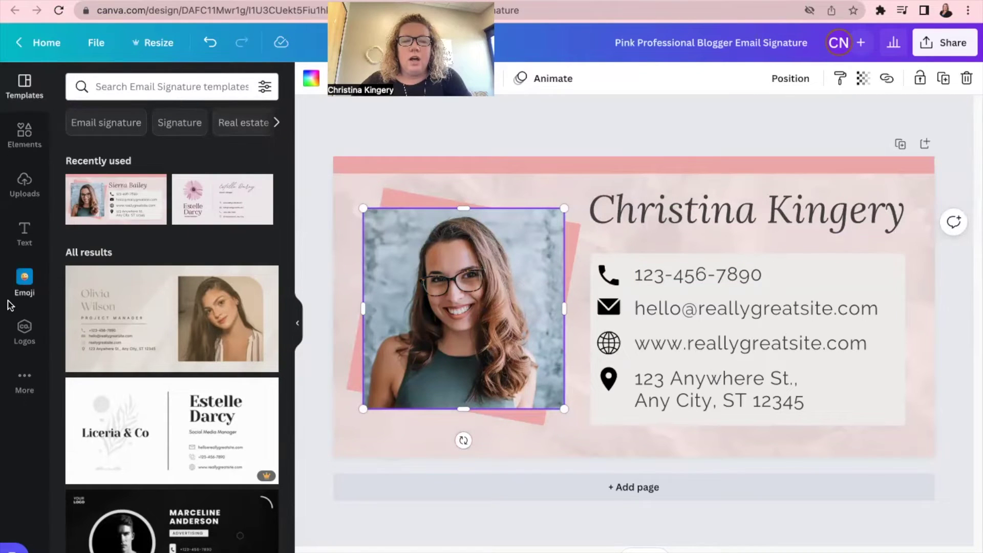
click(23, 186)
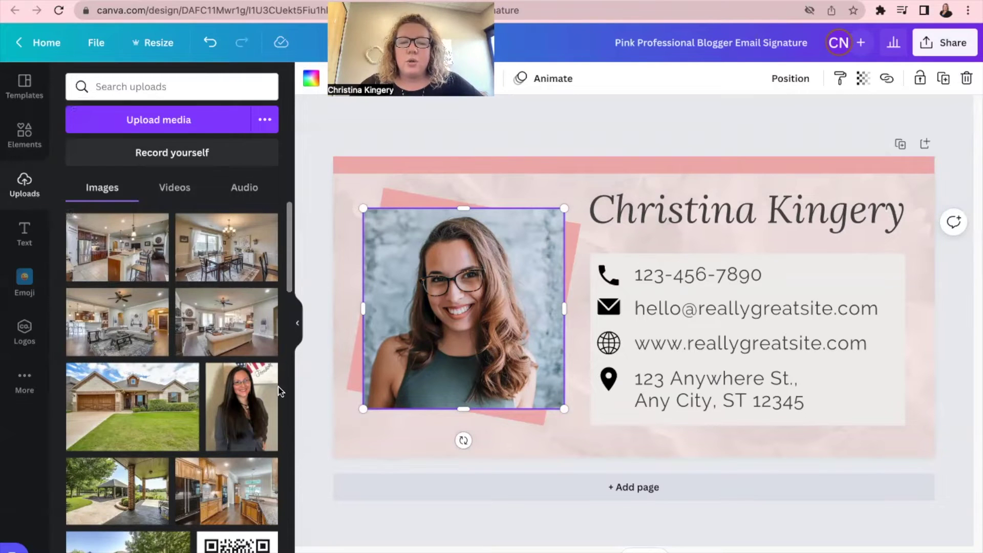
click(204, 121)
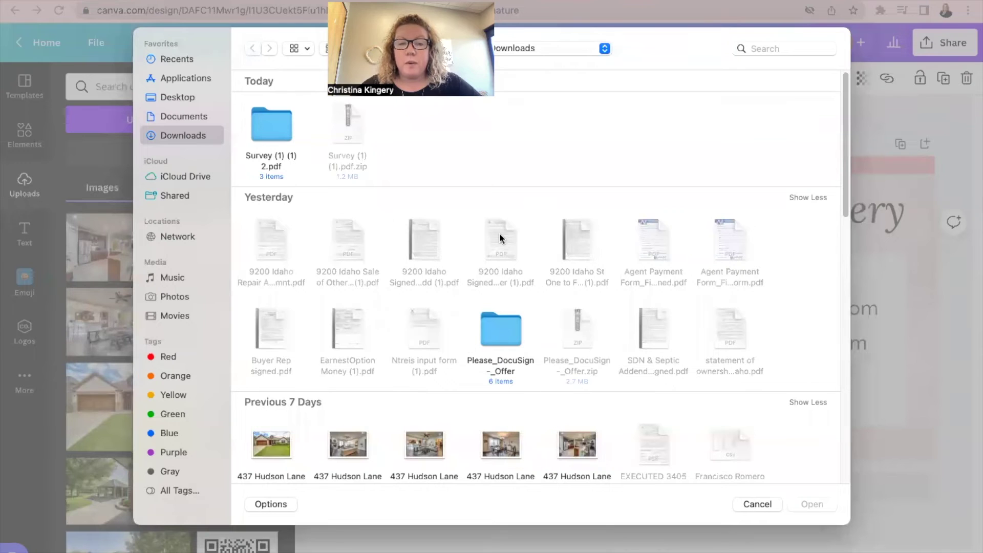
scroll(543, 256, down, 4)
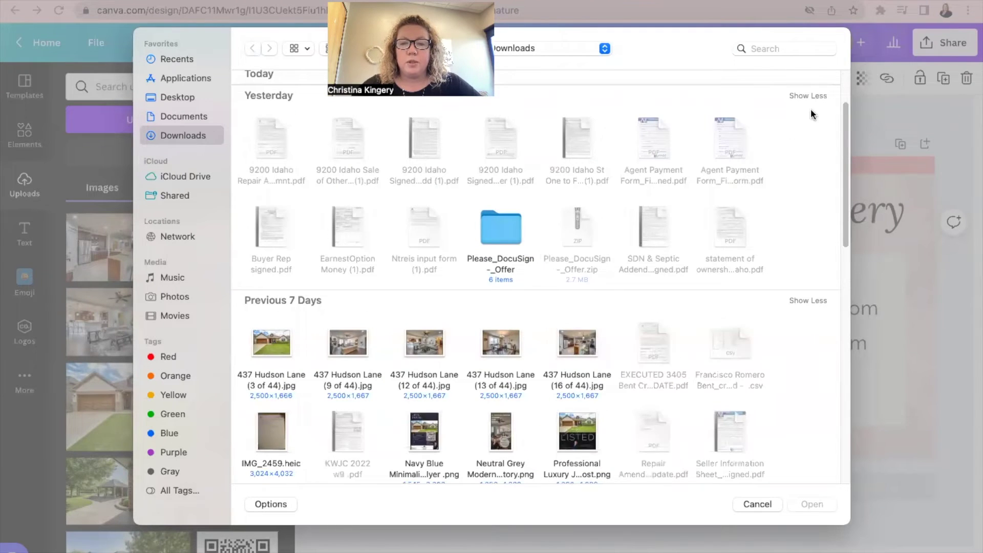
click(758, 505)
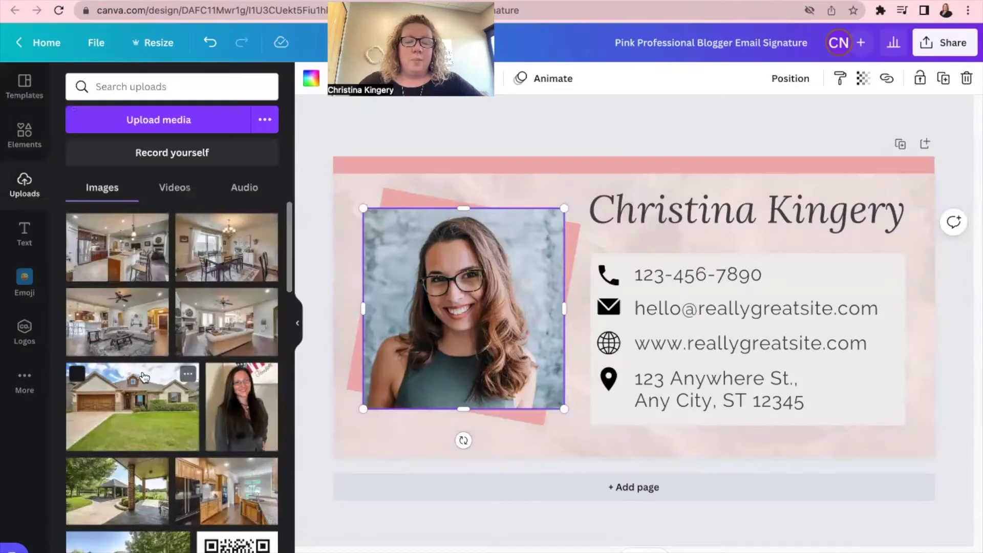
scroll(149, 378, down, 7)
scroll(149, 378, down, 10)
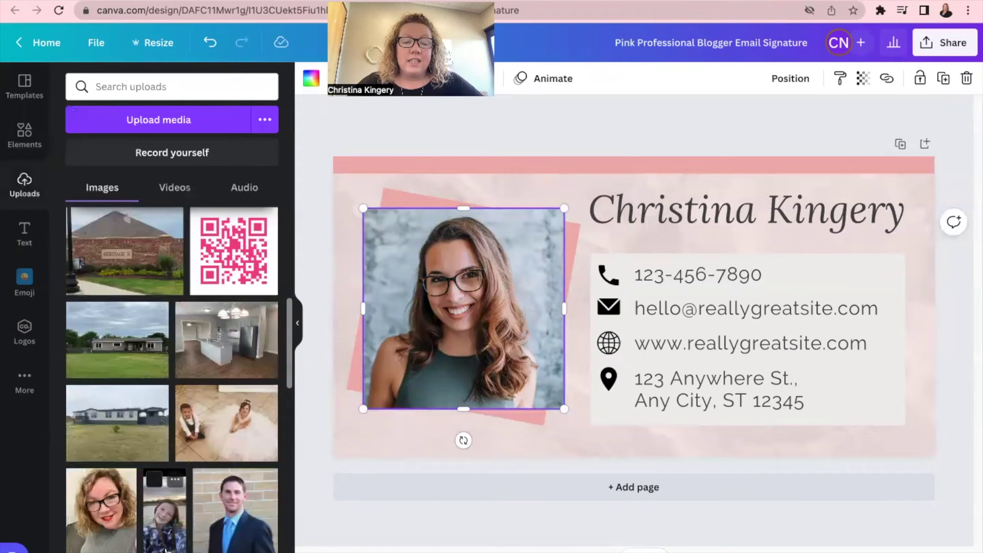
scroll(159, 421, down, 10)
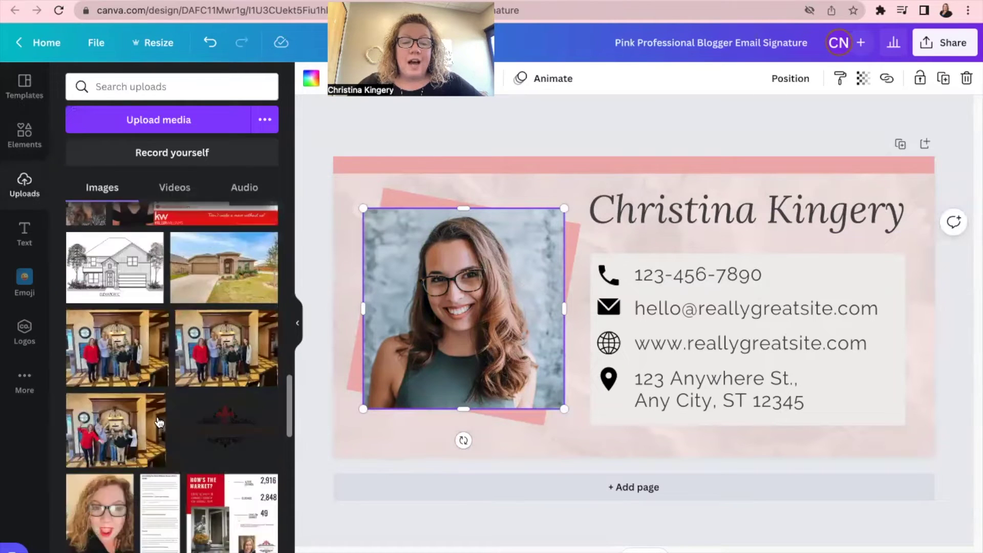
scroll(160, 423, down, 12)
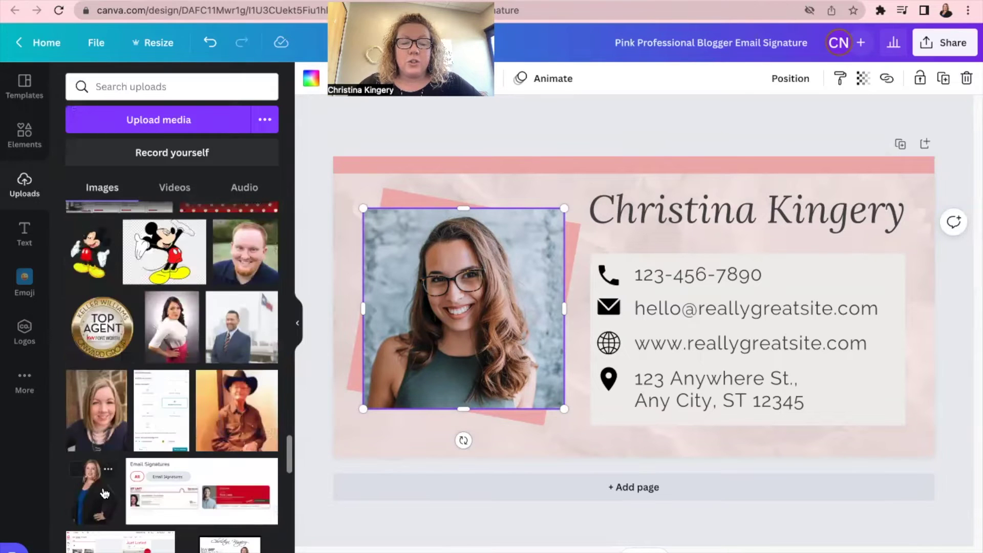
Drop her black-jacket headshot into the photo frame and reposition it within the frame.
drag(99, 493, 408, 333)
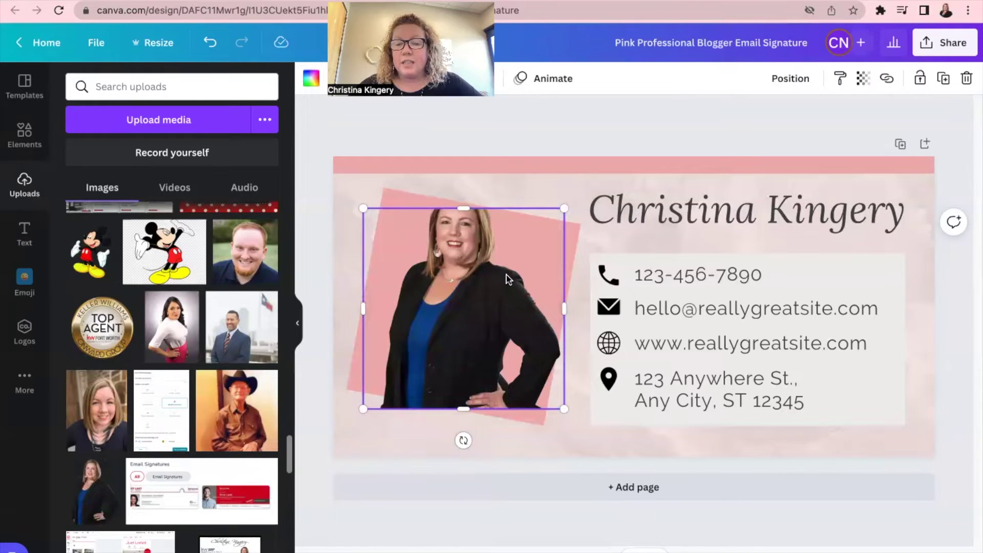
double_click(471, 278)
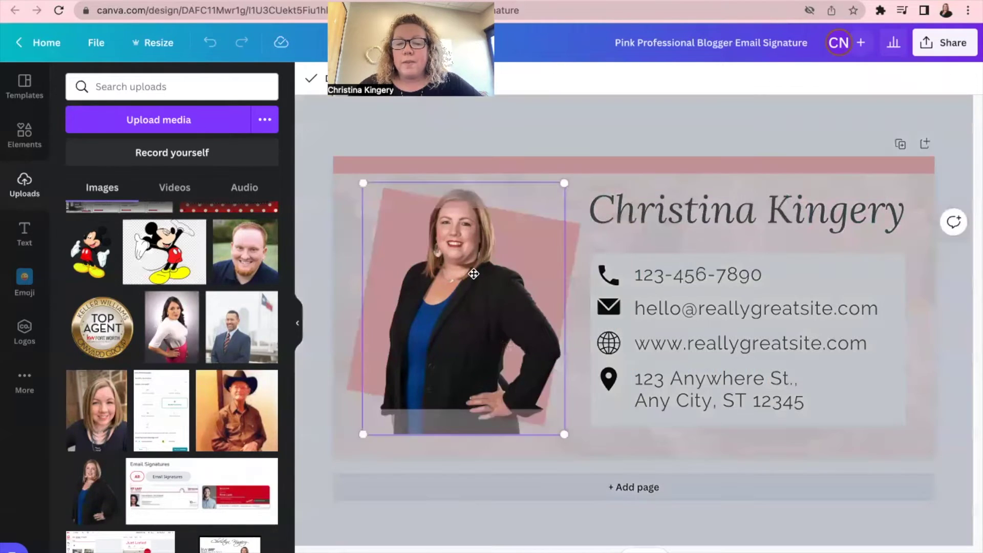
drag(475, 281, 479, 326)
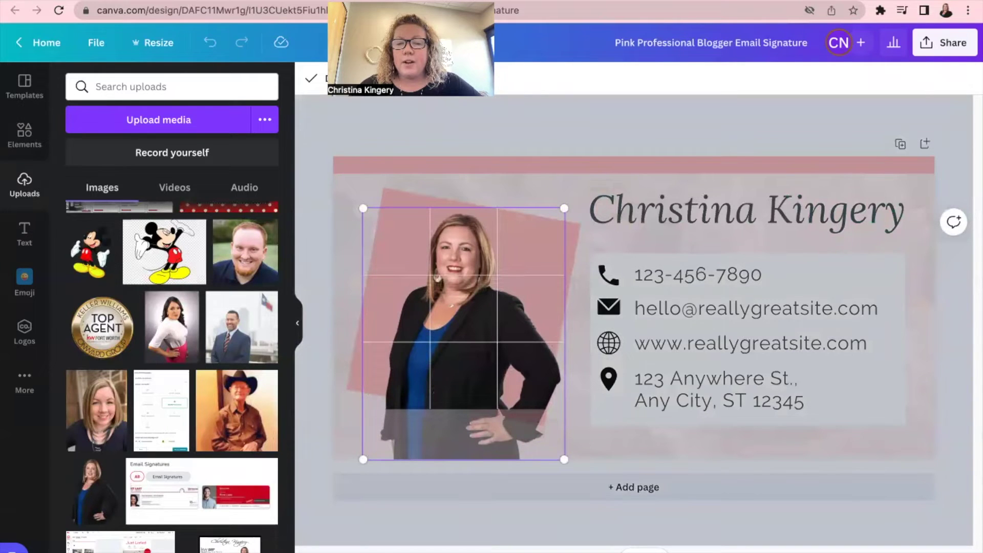
click(312, 80)
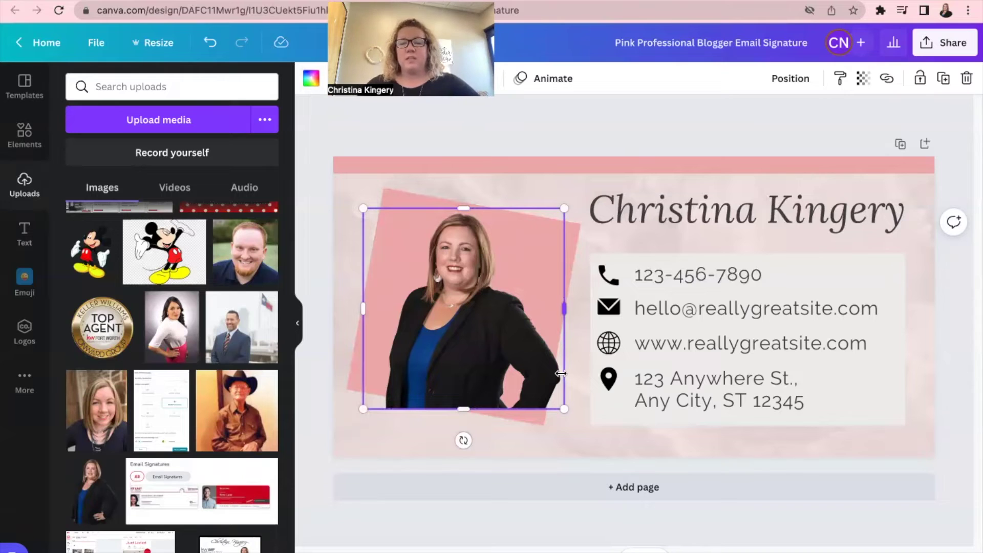
Try dark and light grey on the tilted backdrop behind the photo, then keep it pink.
click(687, 138)
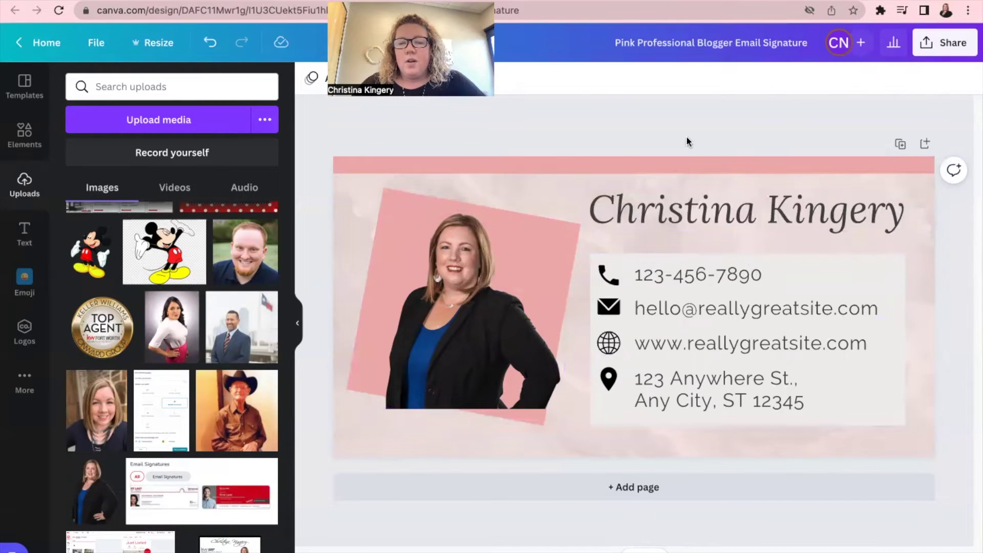
click(394, 201)
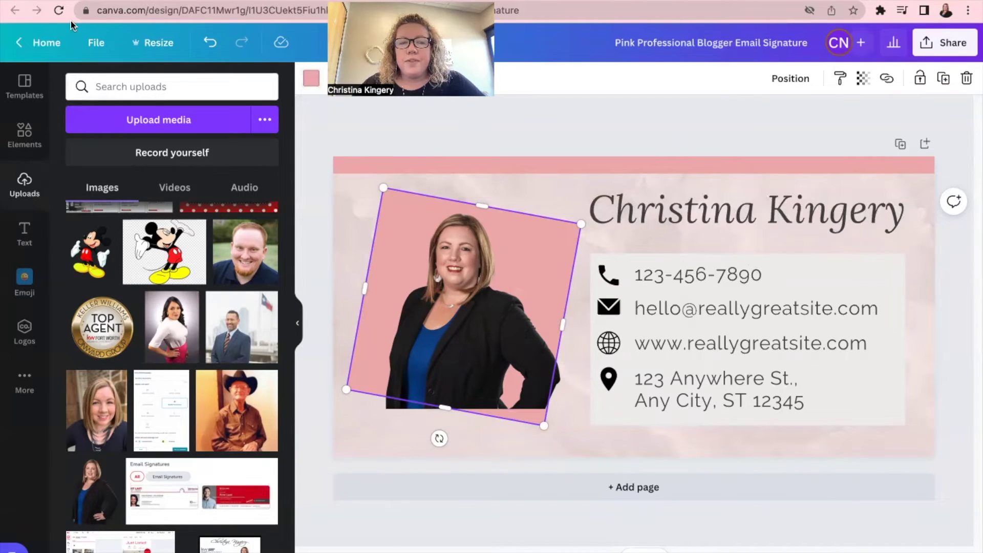
click(312, 79)
click(153, 149)
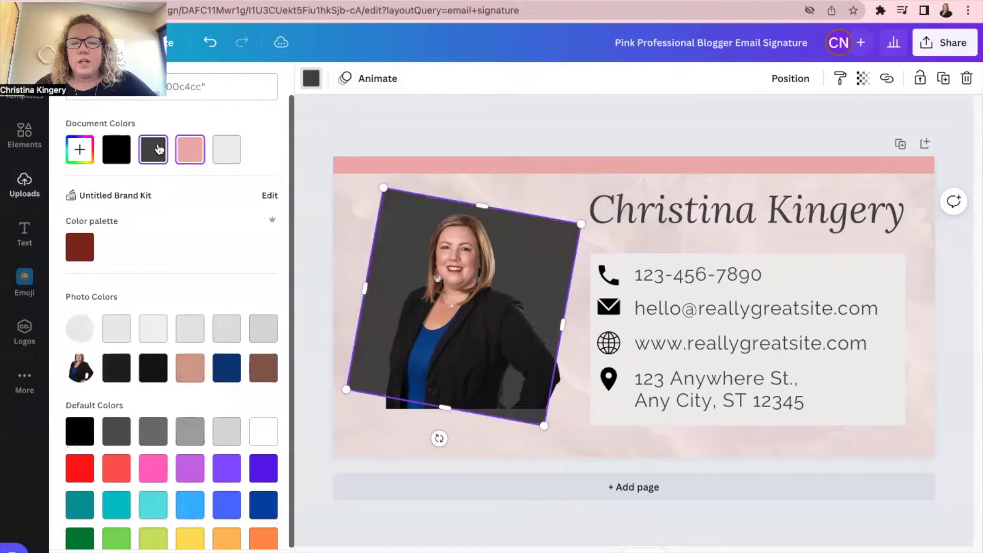
click(230, 153)
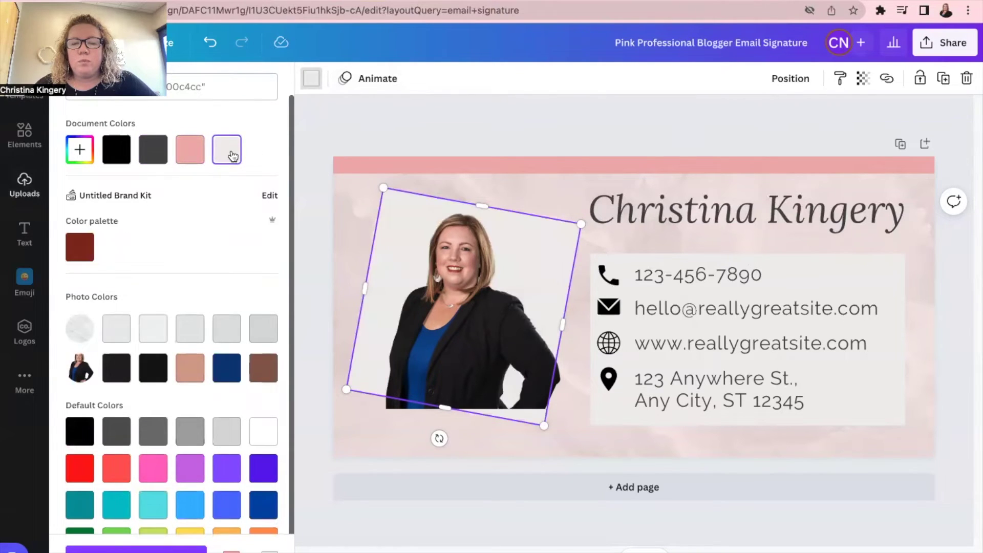
click(190, 152)
Make the thin bar across the top of the signature black.
click(497, 163)
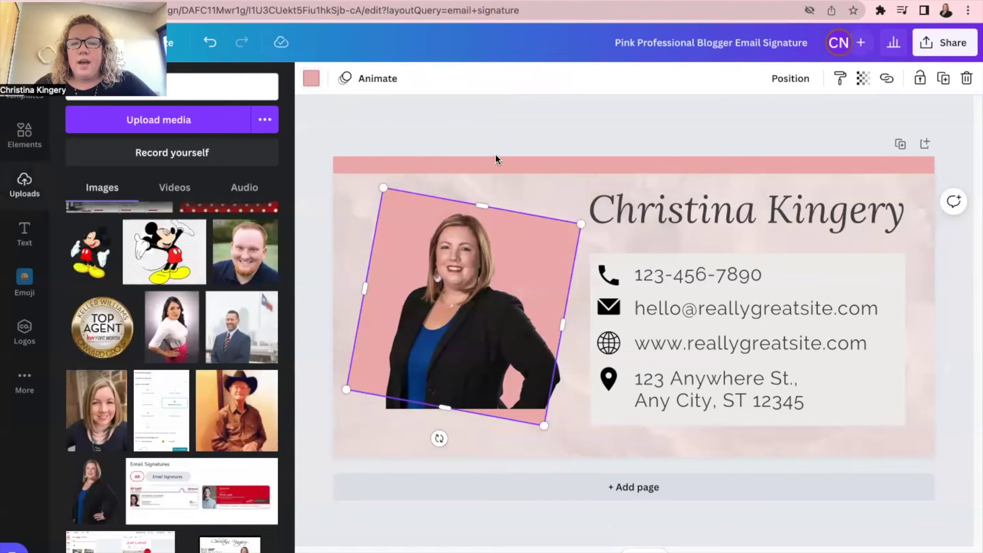
click(311, 78)
click(129, 155)
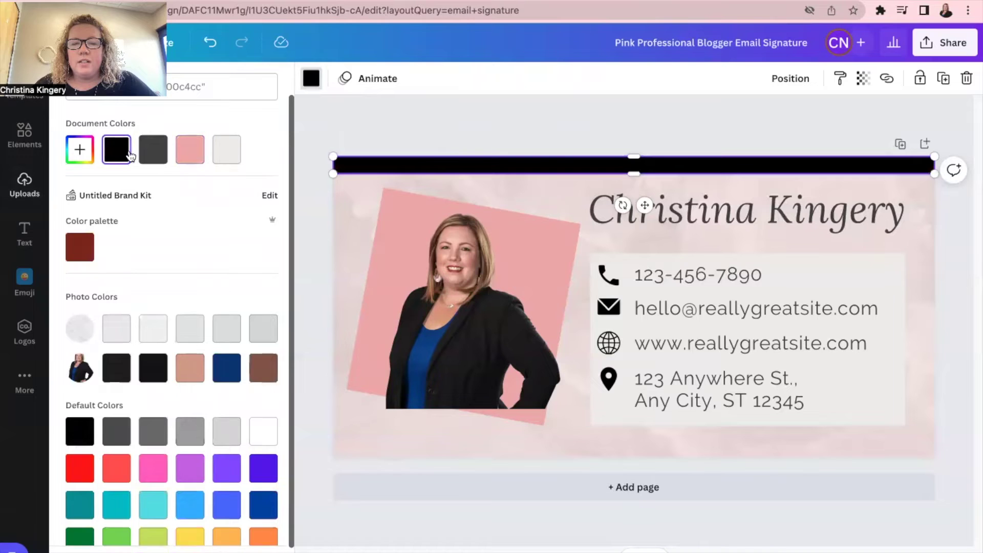
click(522, 165)
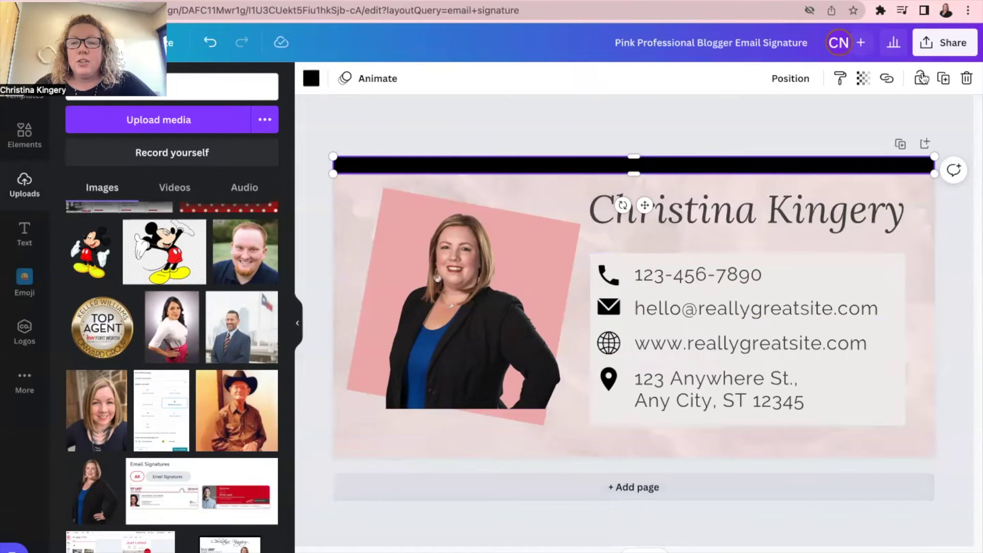
click(965, 49)
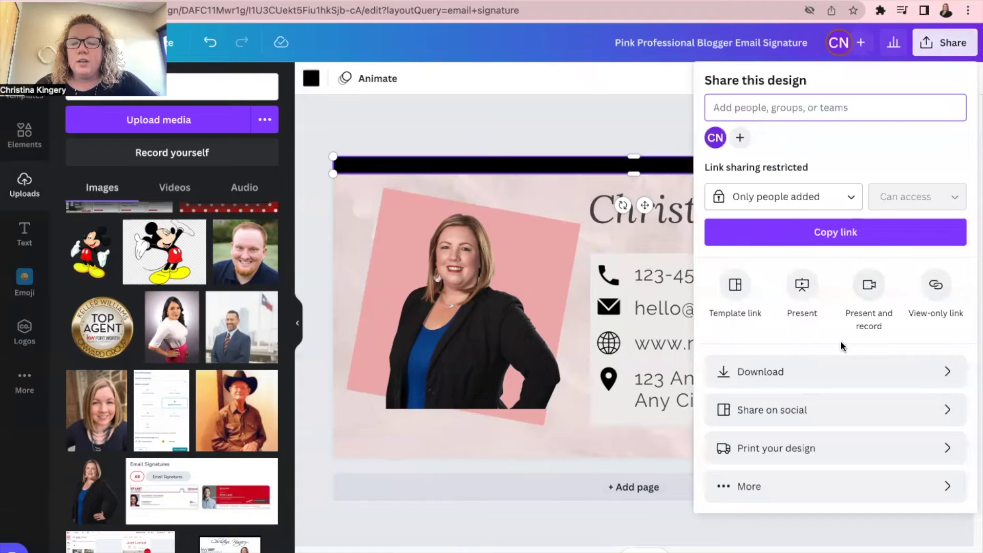
Download the signature as a 400 × 200 px PNG, then switch to the Gmail tab.
click(757, 379)
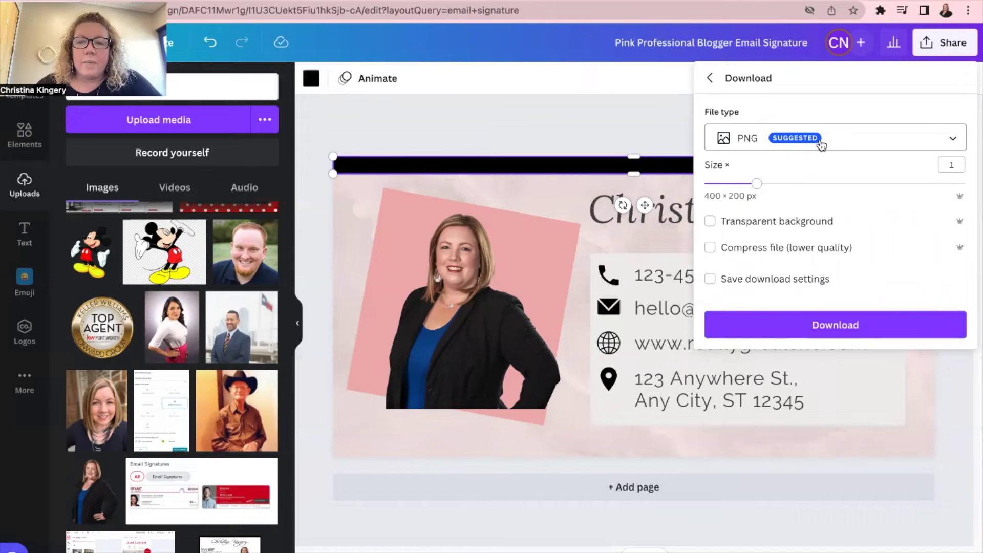
click(844, 324)
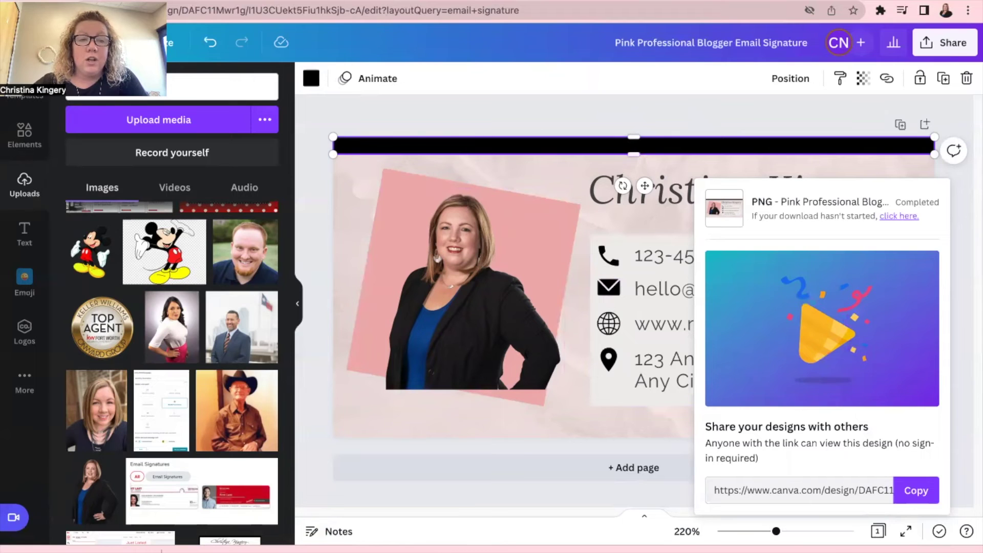
key(ctrl+Tab)
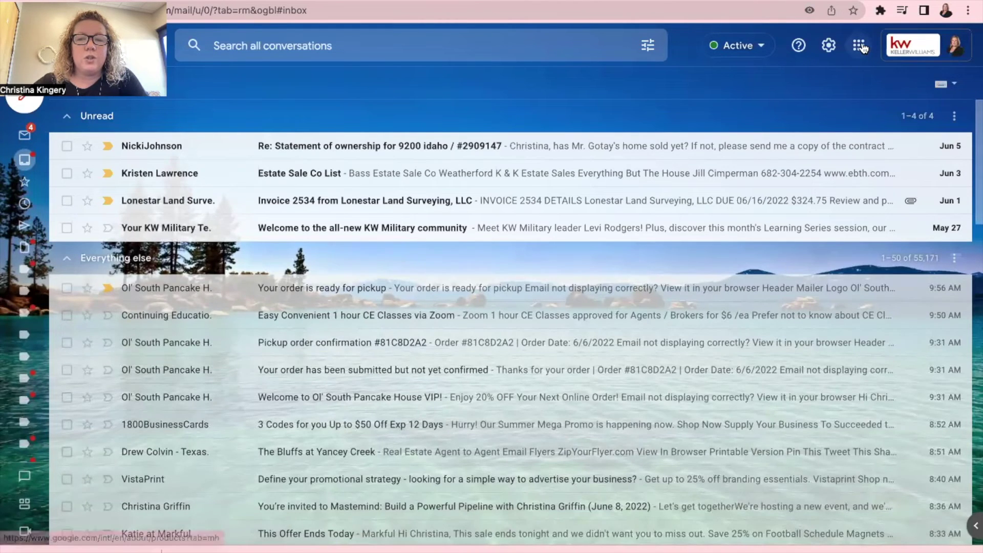
In Gmail's full settings, add blank lines after 'FUNDS!' at the end of the signature disclaimer.
click(835, 48)
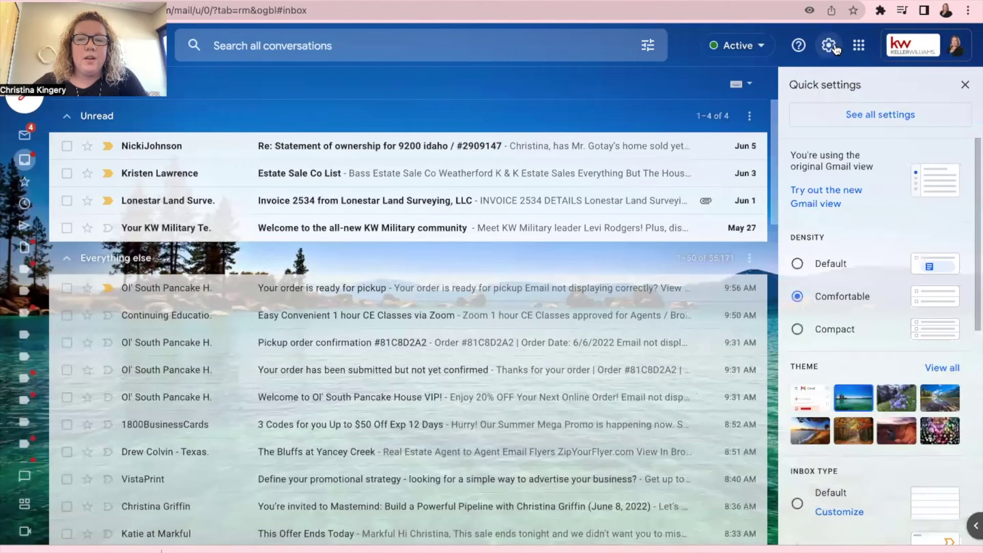
click(871, 116)
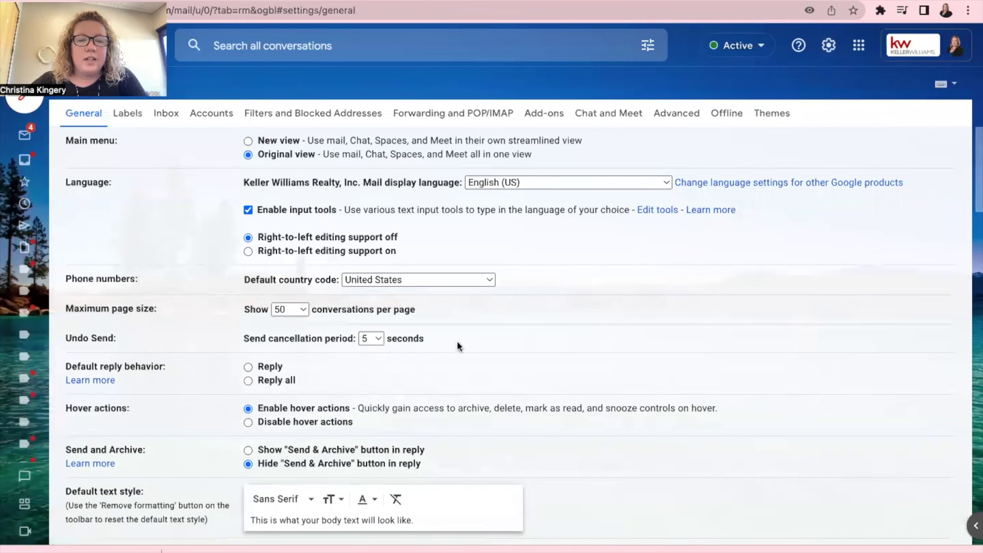
scroll(446, 348, down, 12)
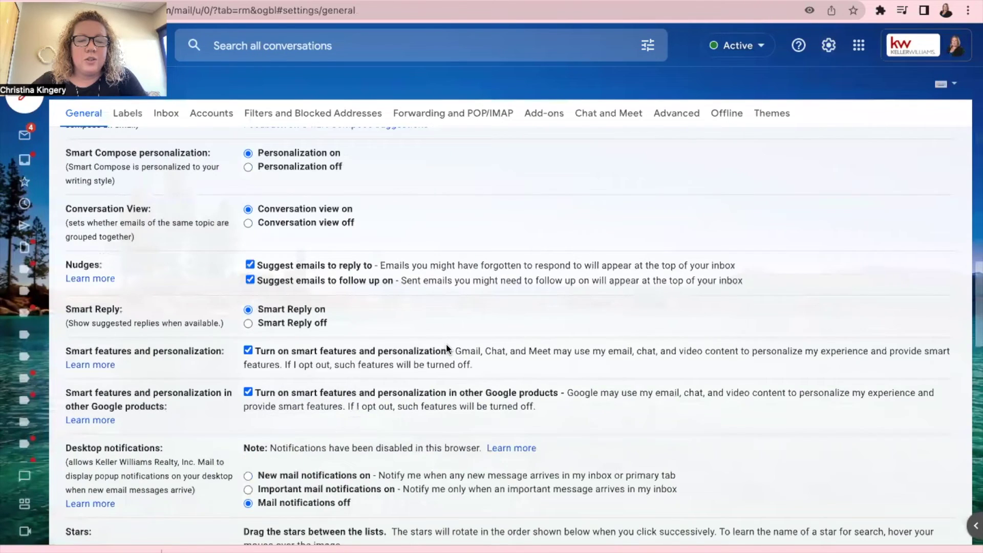
scroll(447, 348, down, 8)
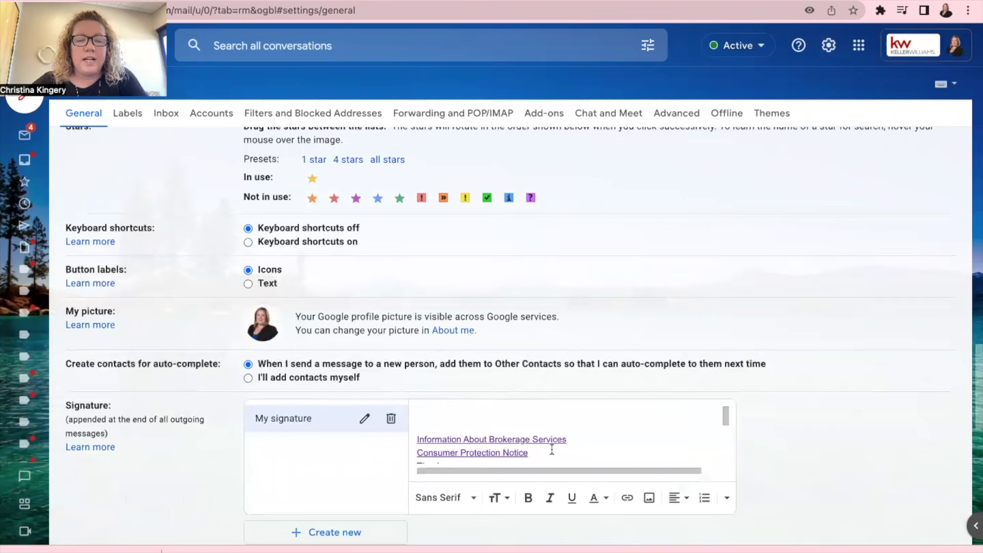
scroll(551, 450, down, 5)
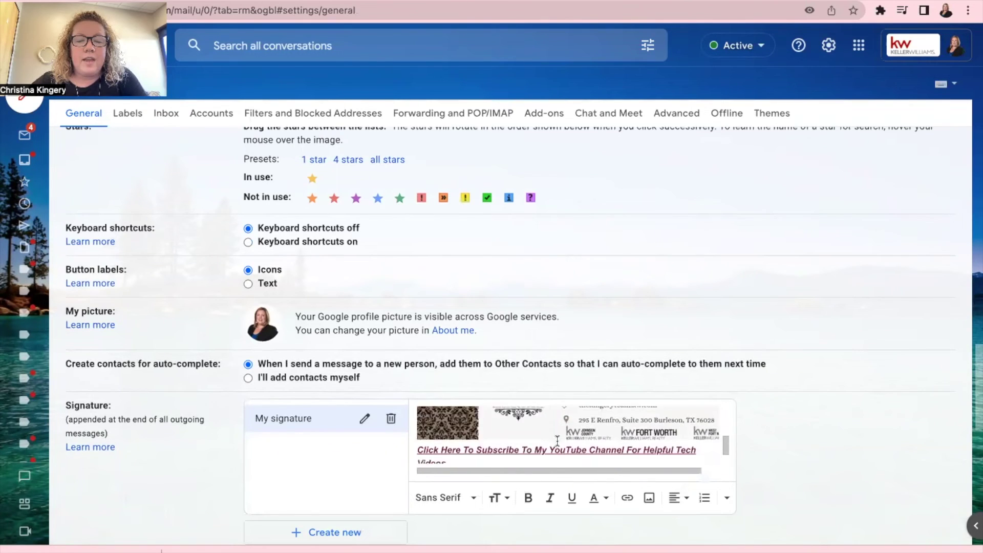
scroll(557, 441, down, 5)
click(671, 458)
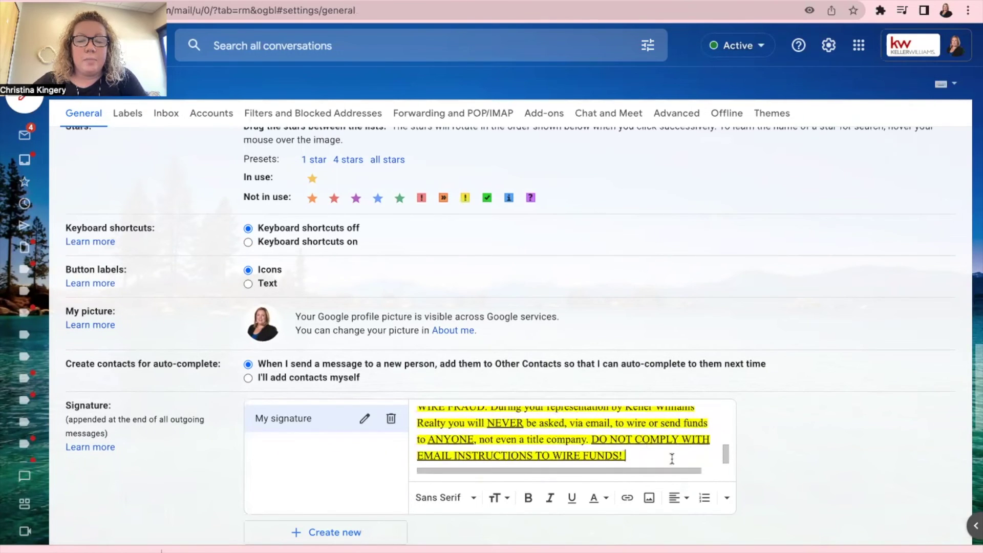
key(Return)
key(Return)
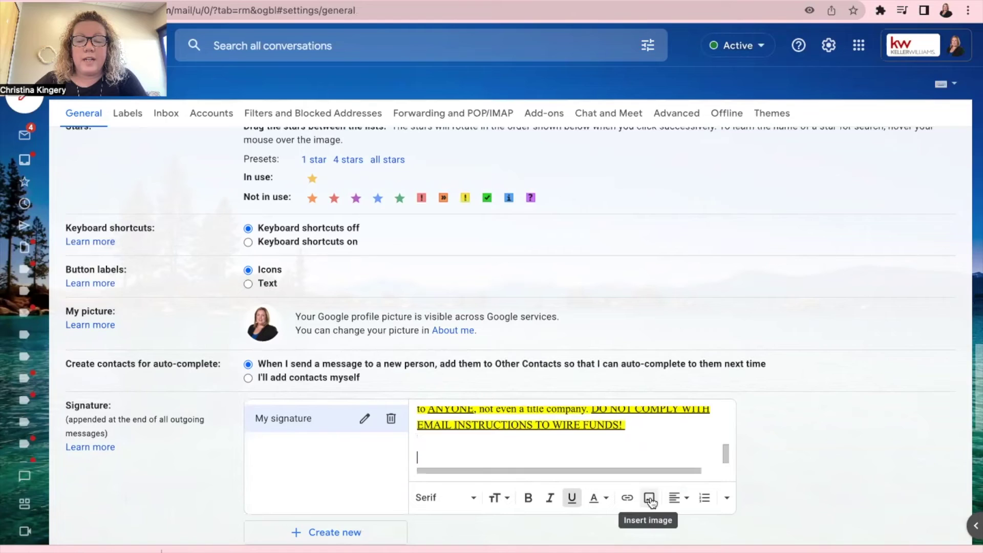
click(649, 498)
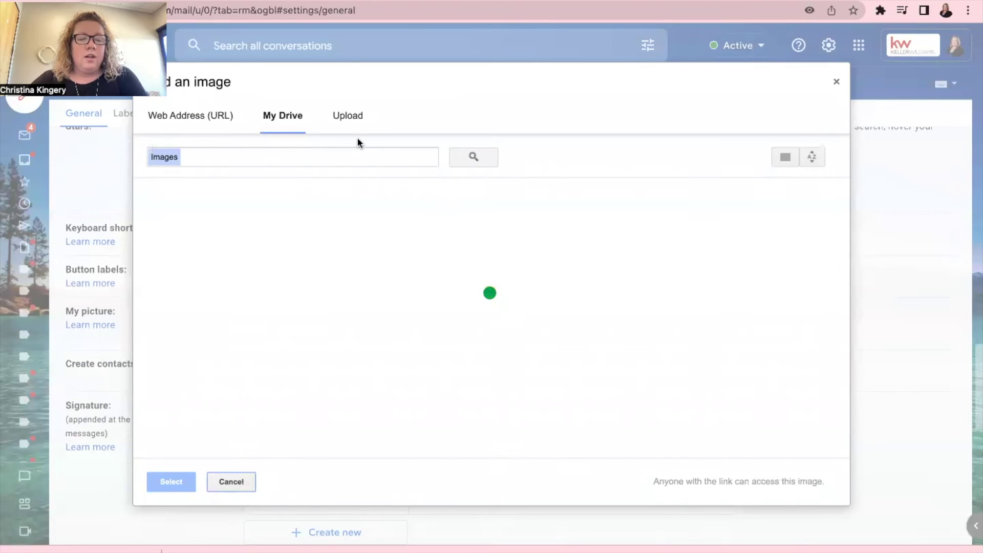
Upload the downloaded Canva signature PNG into the signature below the disclaimer.
click(355, 120)
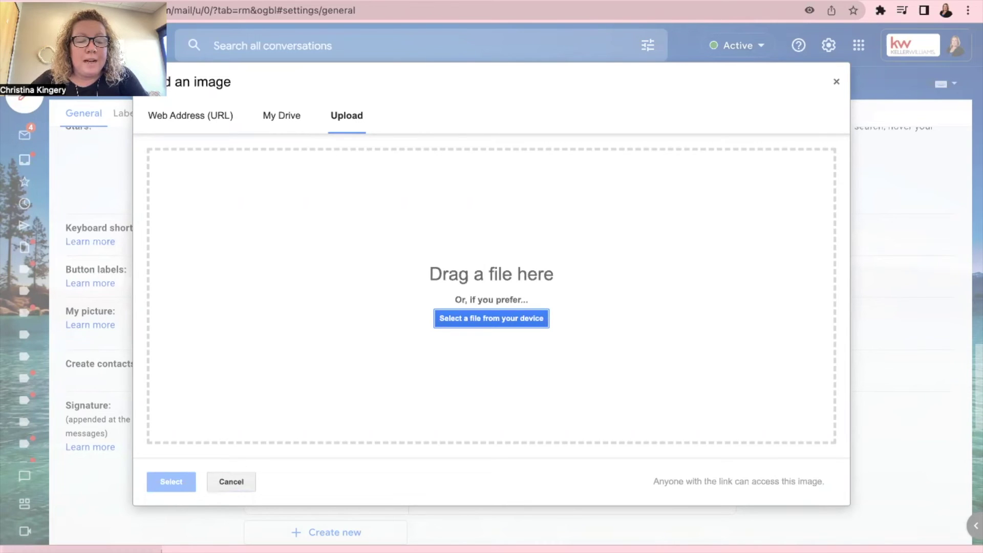
drag(162, 512, 466, 278)
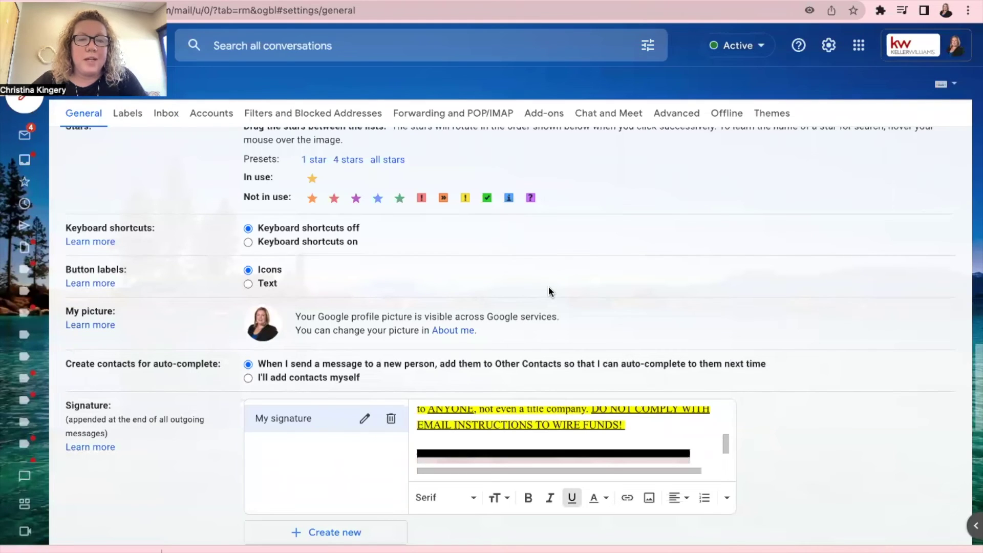
scroll(615, 271, down, 5)
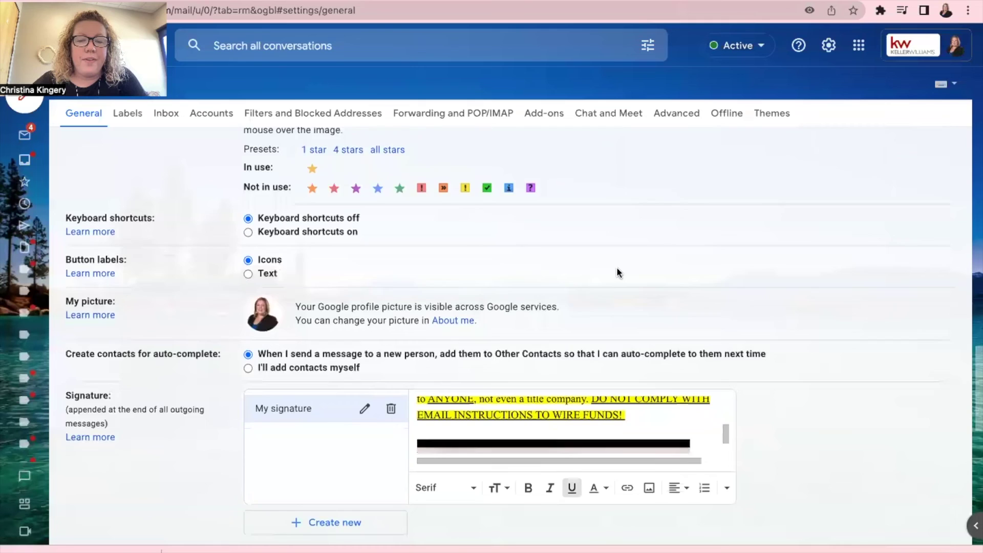
scroll(605, 282, up, 3)
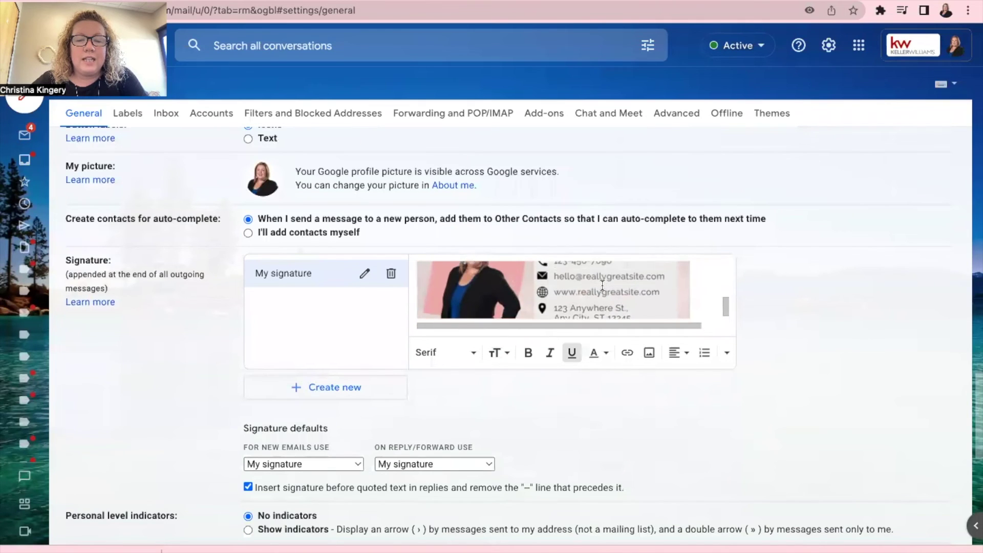
scroll(595, 291, down, 5)
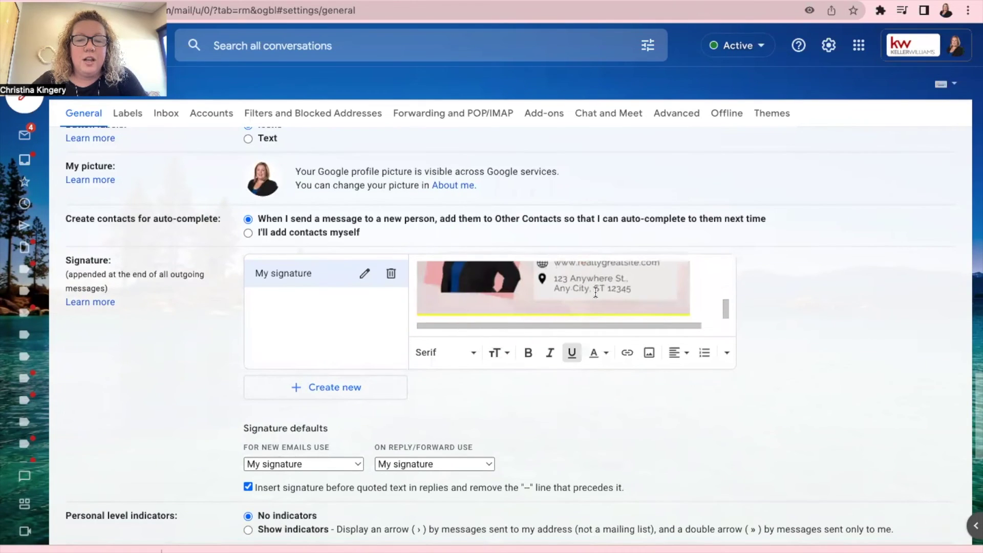
Try Large, Medium and Small sizes on the signature image, then settle on Original size.
click(562, 271)
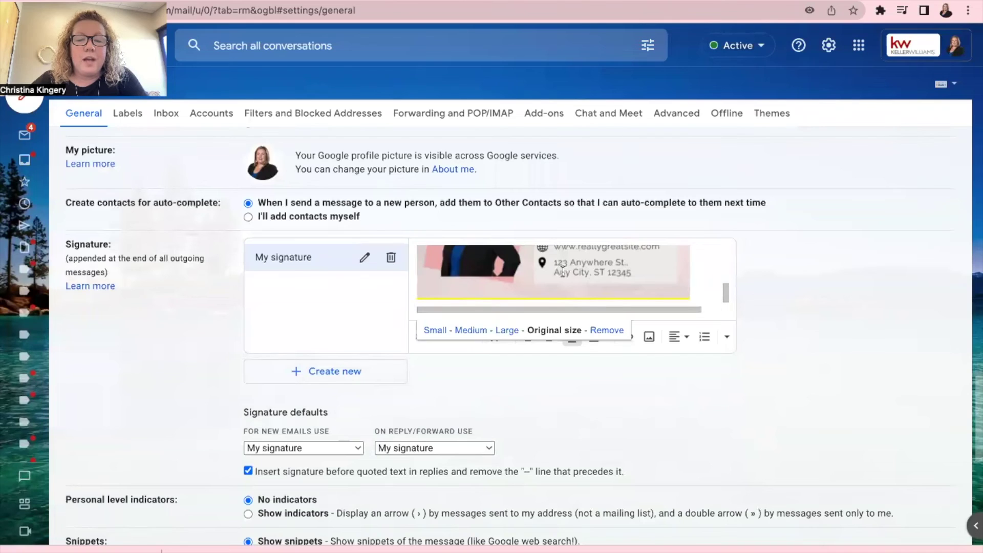
click(509, 331)
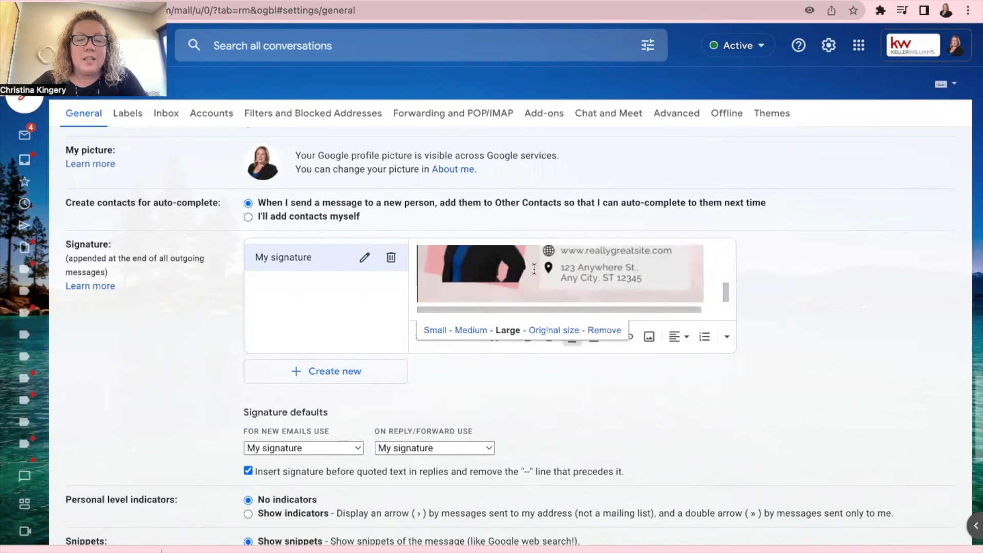
click(477, 331)
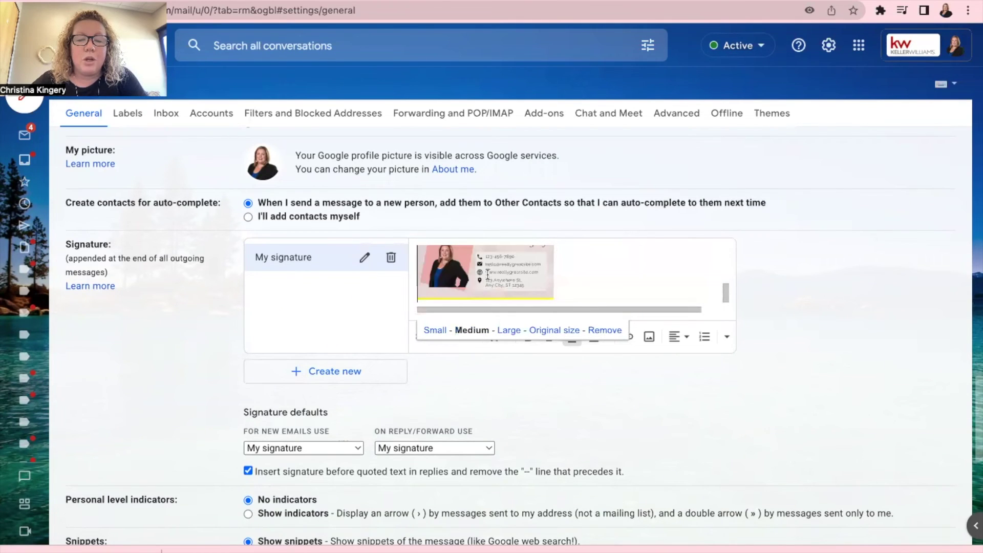
click(431, 329)
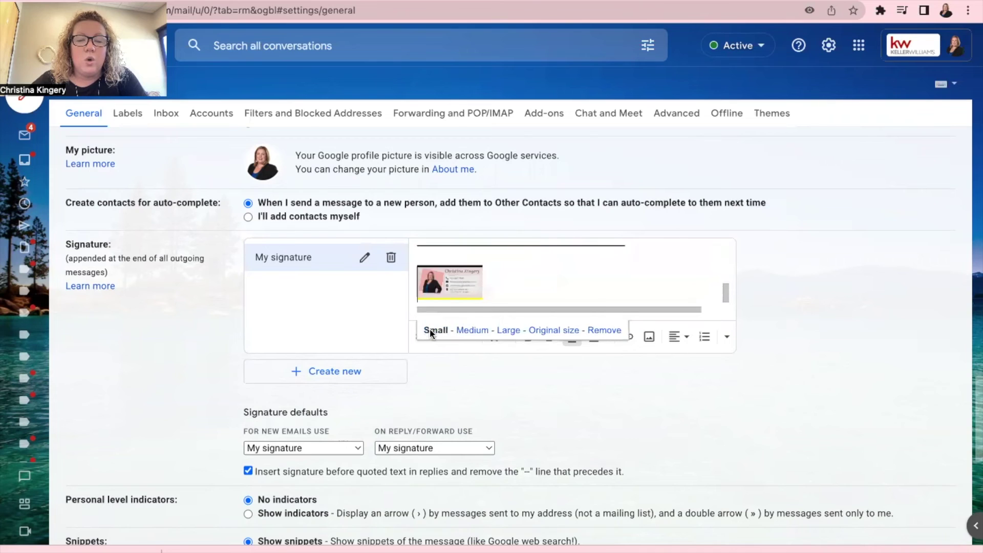
click(575, 333)
scroll(546, 267, down, 2)
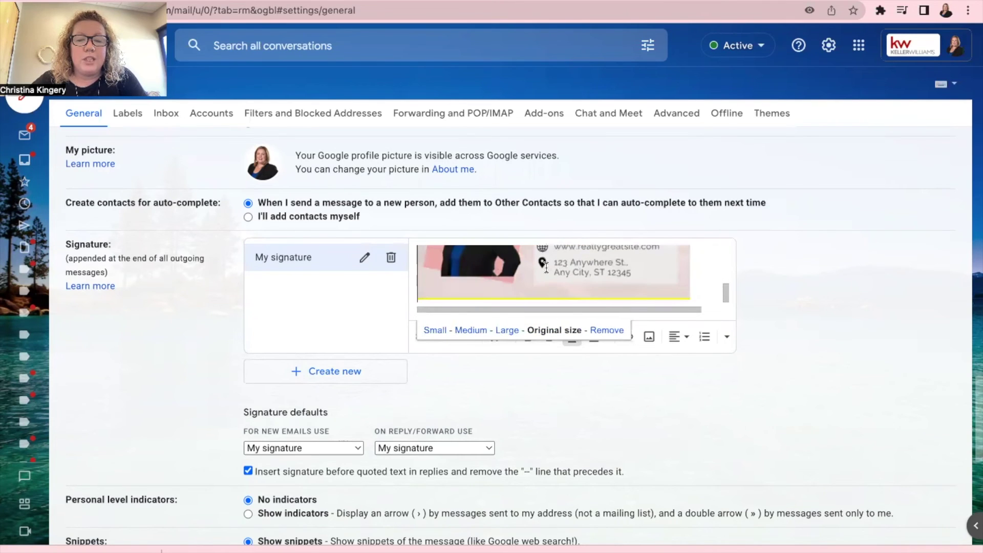
click(610, 386)
Clear a stray text selection and save the General settings with the new image signature.
scroll(609, 385, down, 3)
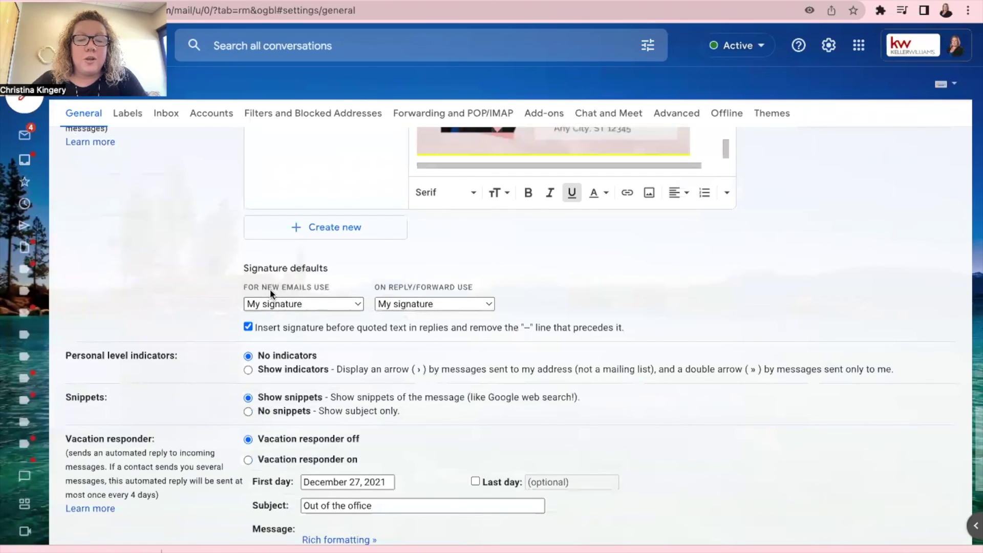
drag(247, 285, 485, 288)
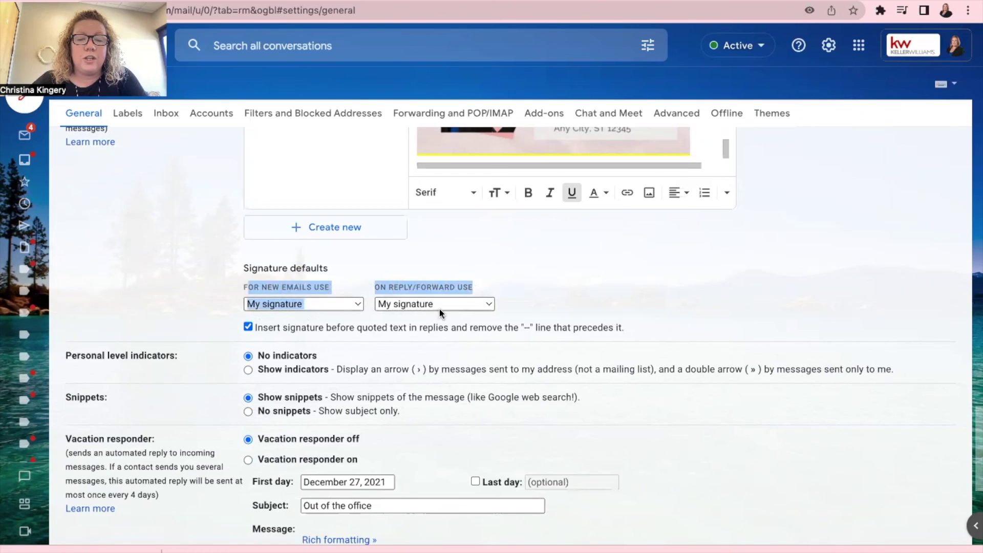
scroll(594, 276, up, 3)
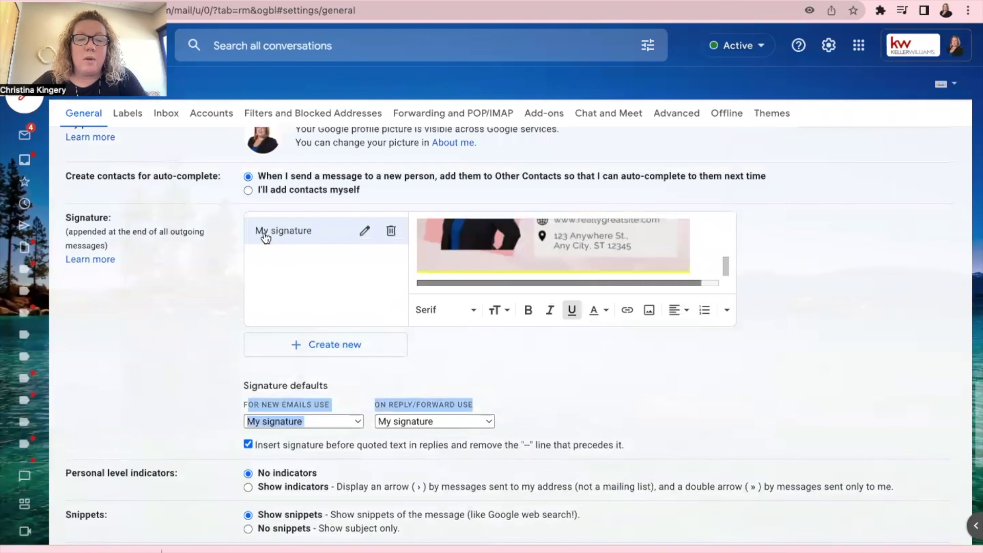
scroll(205, 312, down, 2)
click(220, 339)
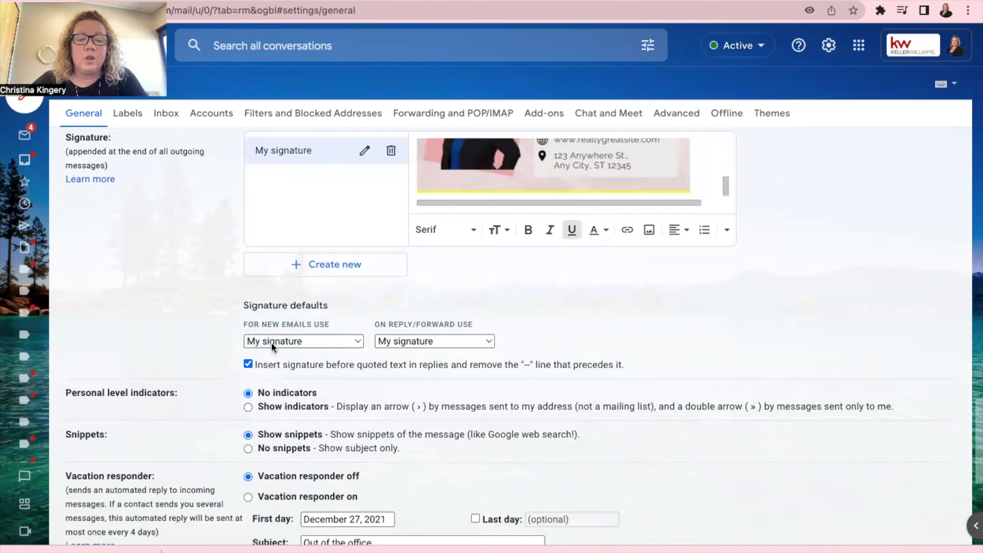
scroll(202, 277, down, 7)
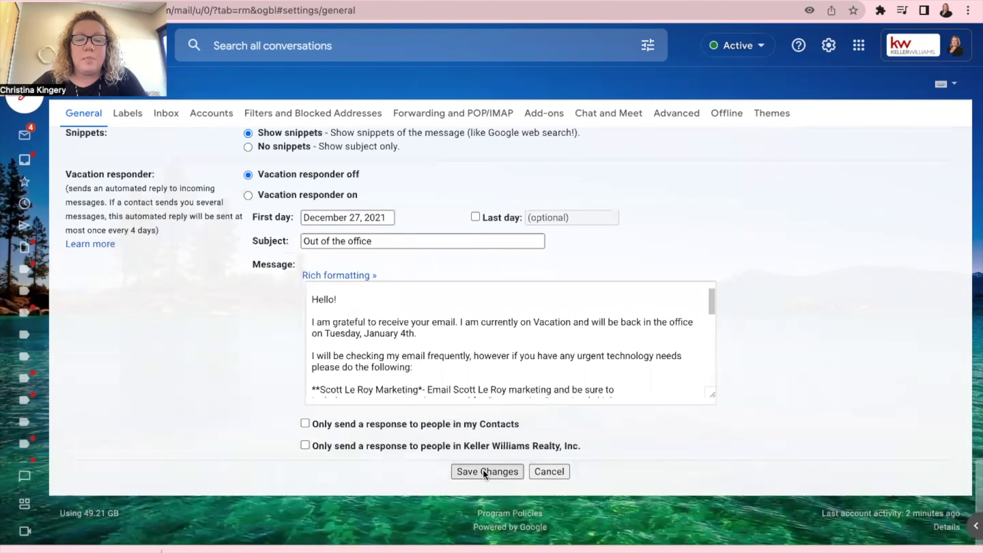
click(483, 470)
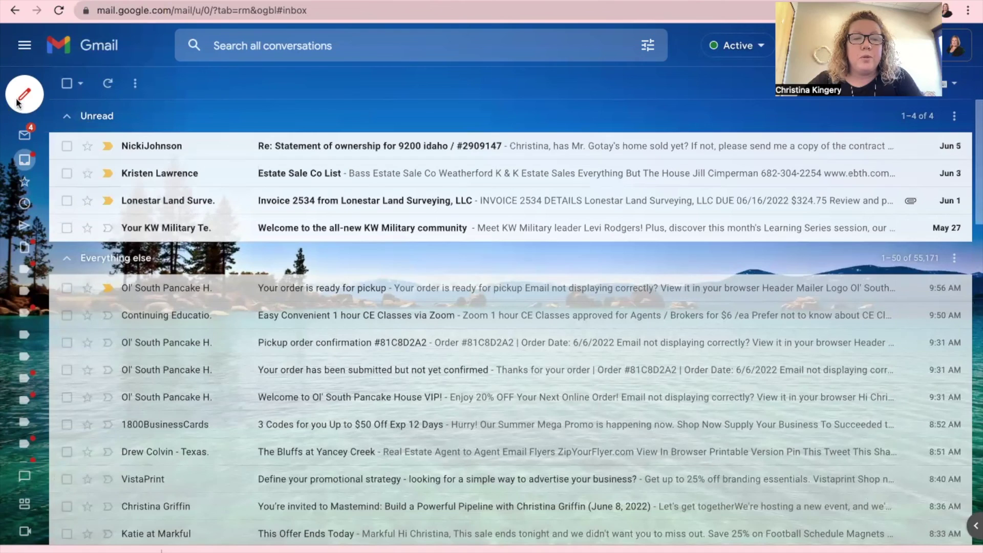
Start a new Gmail message and scroll down to check the pink signature image below the disclaimer.
click(26, 94)
scroll(732, 352, down, 5)
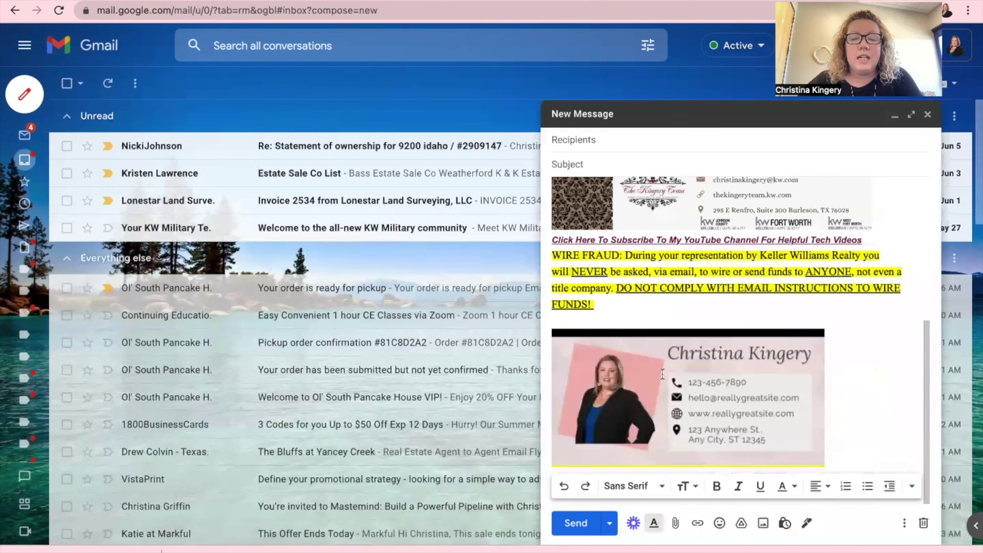